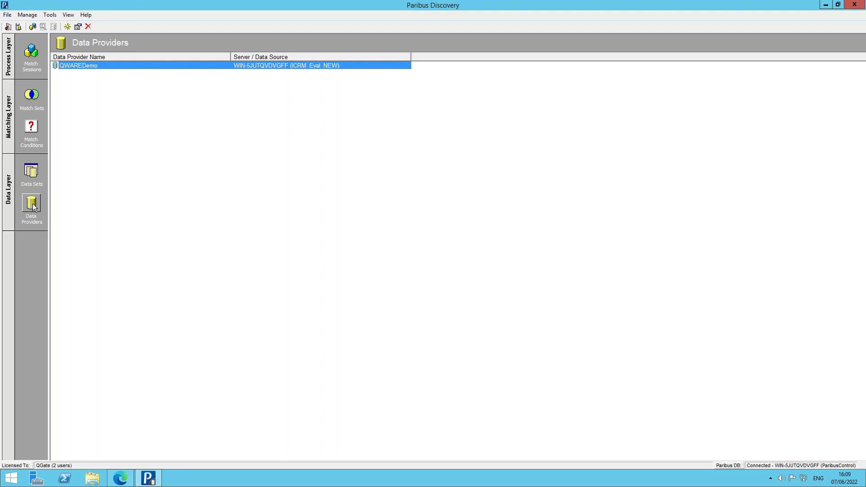
Review the data providers, data sets, match conditions and match sets, ending on the list of match sessions
{"action": "left_click", "coordinate": [32, 205]}
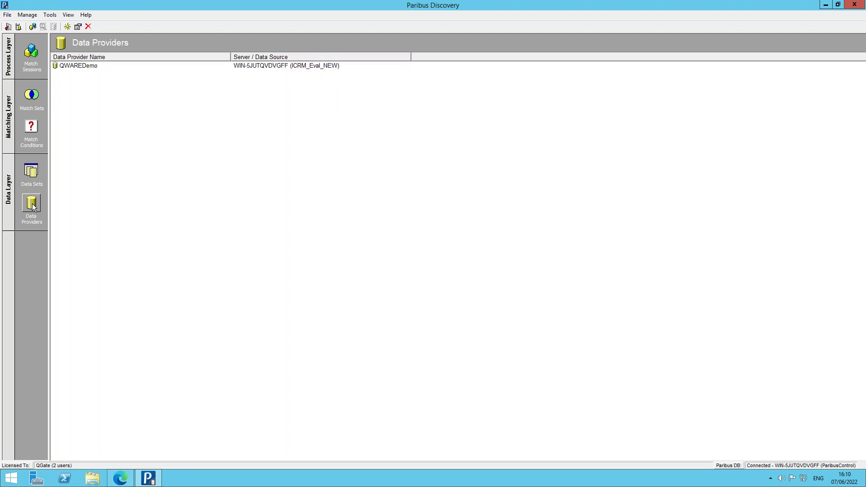
{"action": "left_click", "coordinate": [33, 173]}
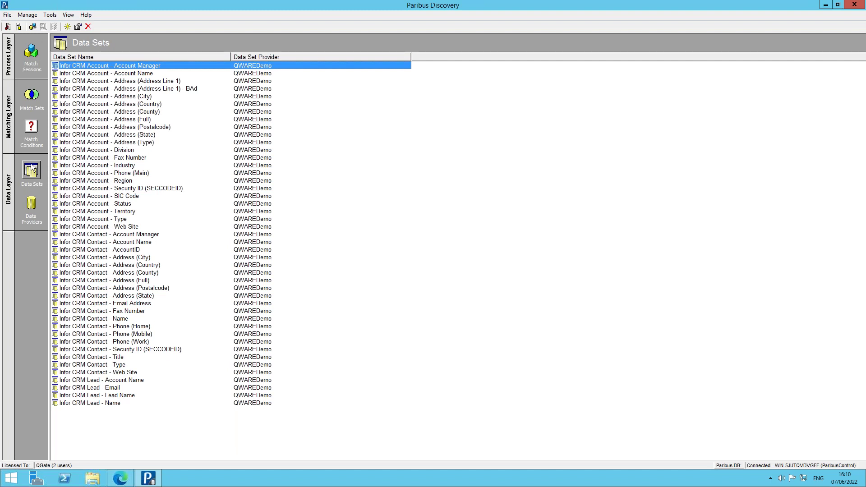
{"action": "left_click", "coordinate": [31, 128]}
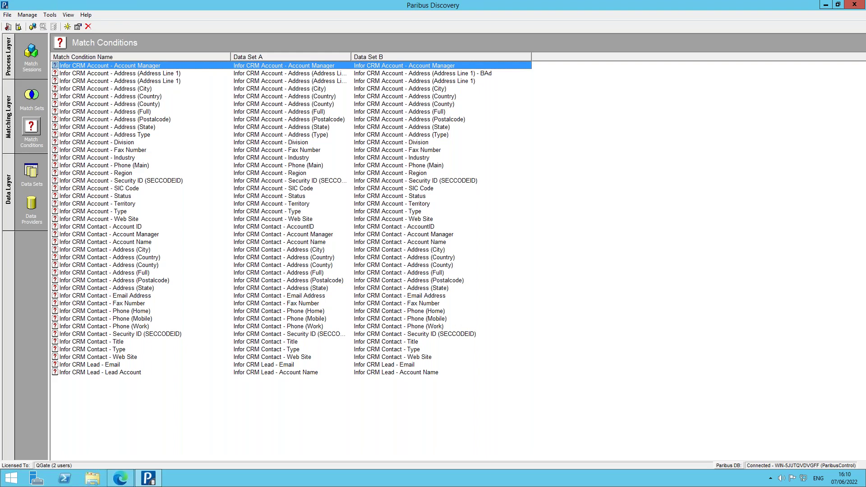
{"action": "left_click", "coordinate": [31, 96]}
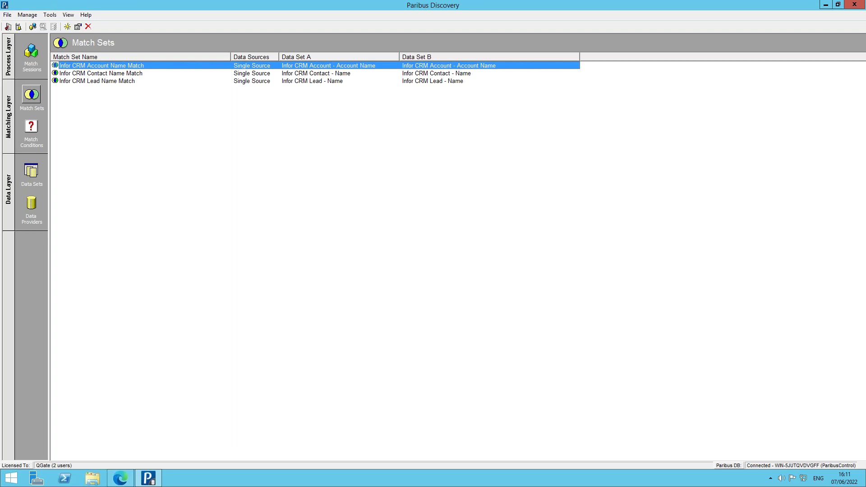
{"action": "left_click", "coordinate": [31, 53]}
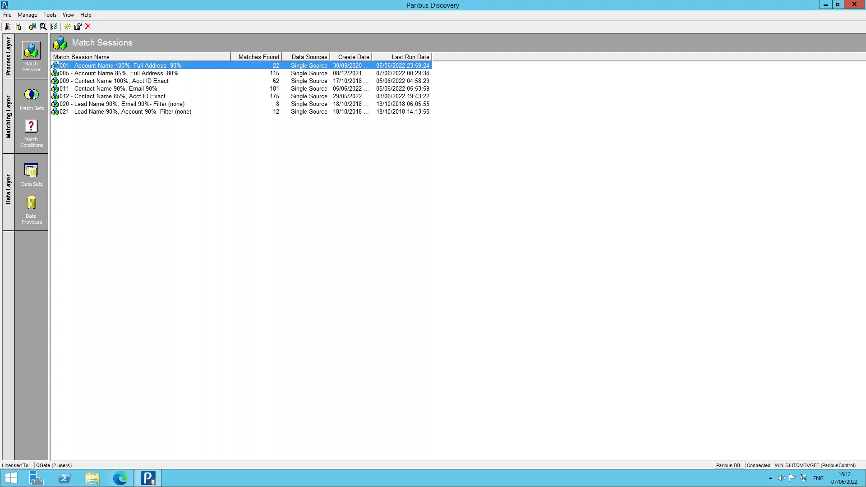
Compare the existing account and contact match sessions and the match percentages used in their names
{"action": "left_click", "coordinate": [117, 75]}
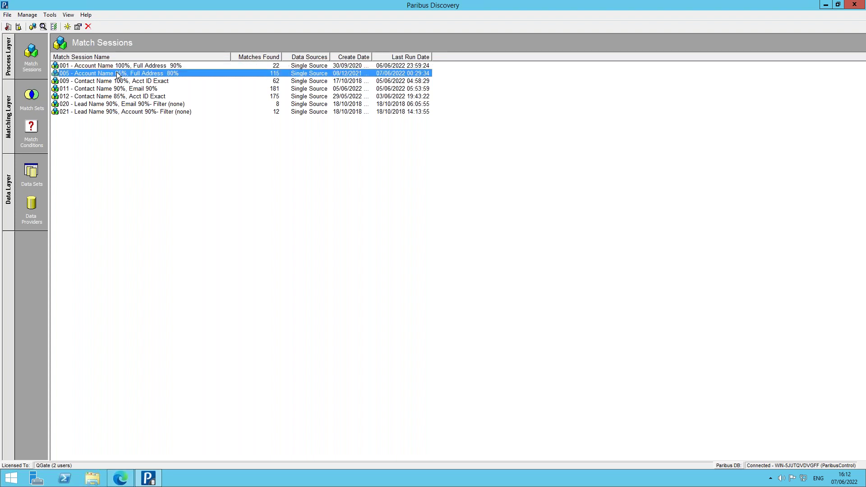
{"action": "left_click", "coordinate": [163, 64]}
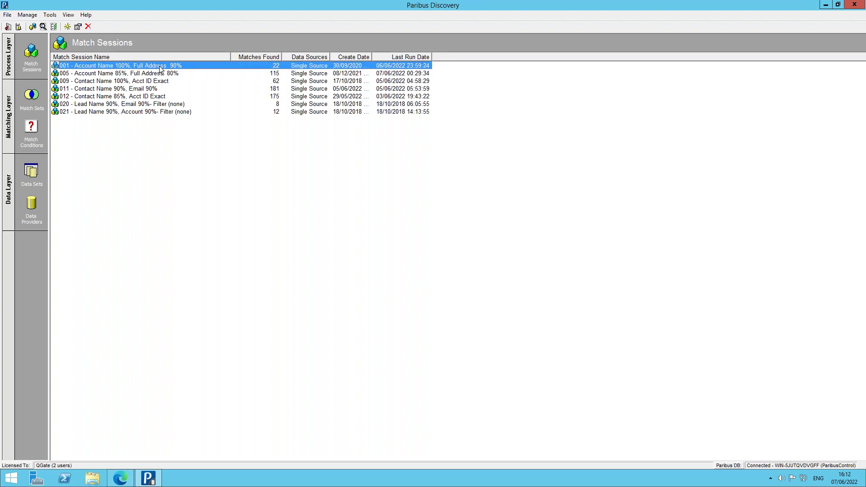
{"action": "left_click", "coordinate": [149, 75]}
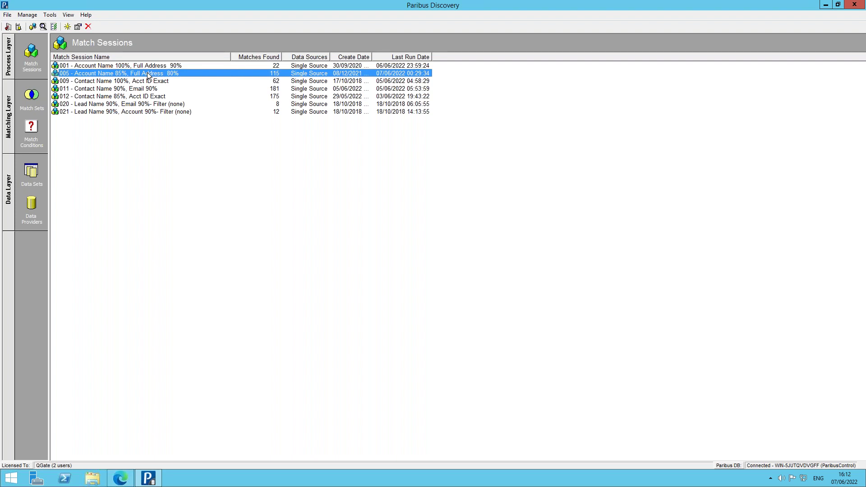
{"action": "left_click", "coordinate": [120, 81]}
{"action": "left_click", "coordinate": [118, 89]}
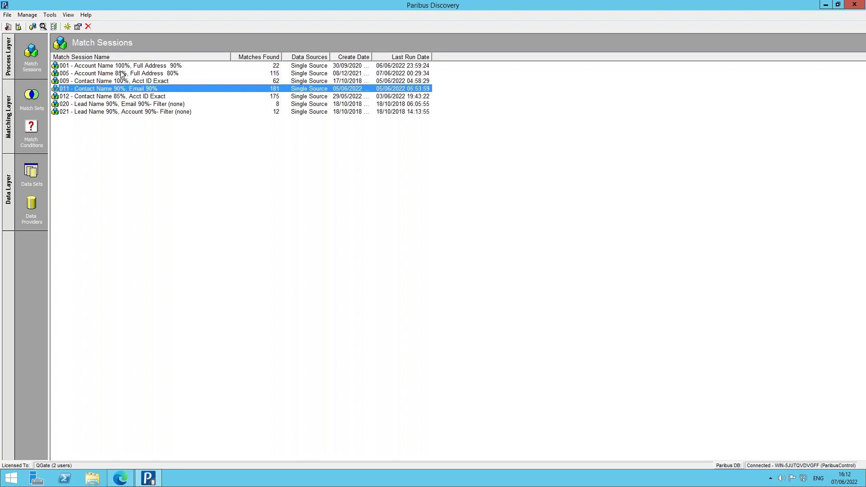
{"action": "left_click", "coordinate": [122, 73]}
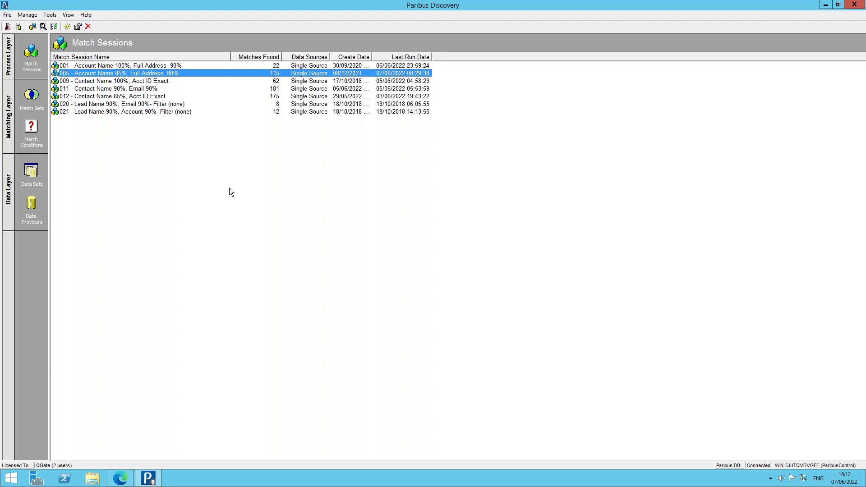
Create a match session from the Infor CRM Account Name Match set, named "002 - Account Name 90%, Full Address 90%"
{"action": "right_click", "coordinate": [148, 167]}
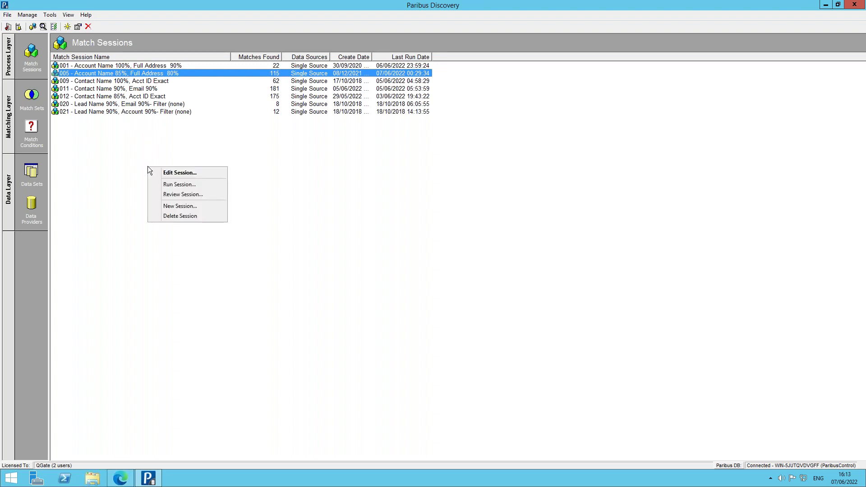
{"action": "left_click", "coordinate": [178, 207]}
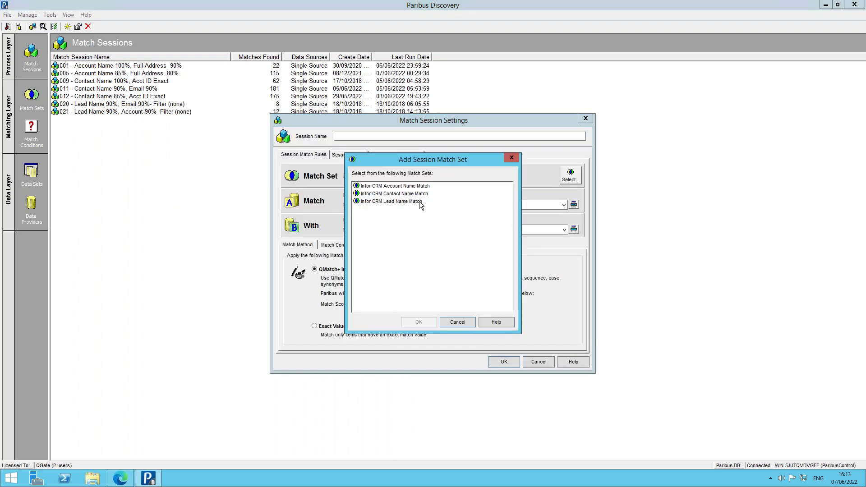
{"action": "left_click", "coordinate": [393, 186]}
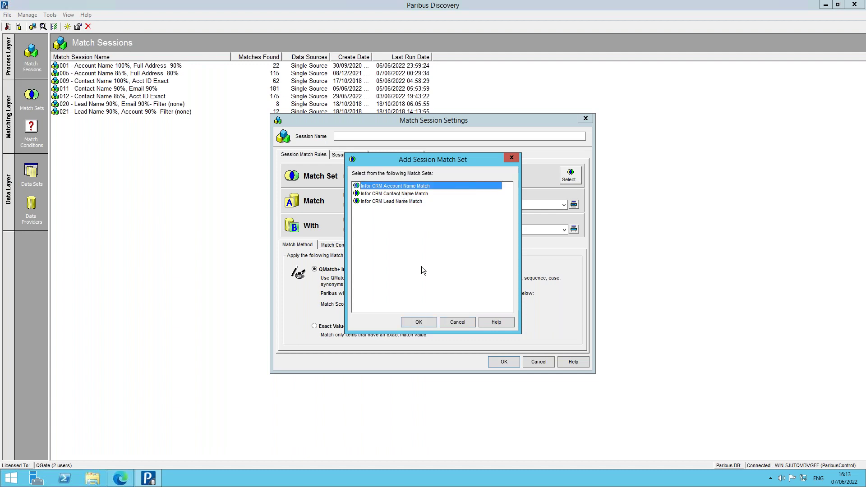
{"action": "left_click", "coordinate": [419, 322]}
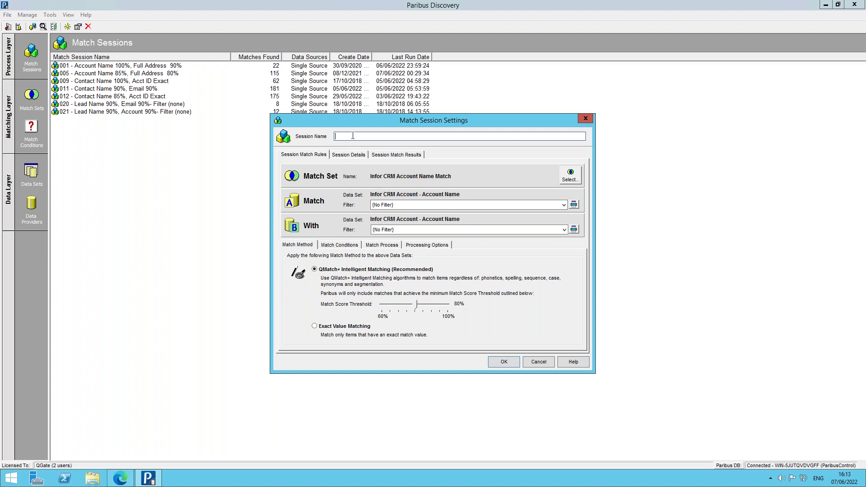
{"action": "type", "text": "002 - Account Name 90%, Full Address 90%"}
{"action": "left_click_drag", "start_coordinate": [390, 139], "coordinate": [382, 139]}
{"action": "left_click_drag", "start_coordinate": [434, 136], "coordinate": [421, 136]}
{"action": "left_click_drag", "start_coordinate": [460, 195], "coordinate": [422, 194]}
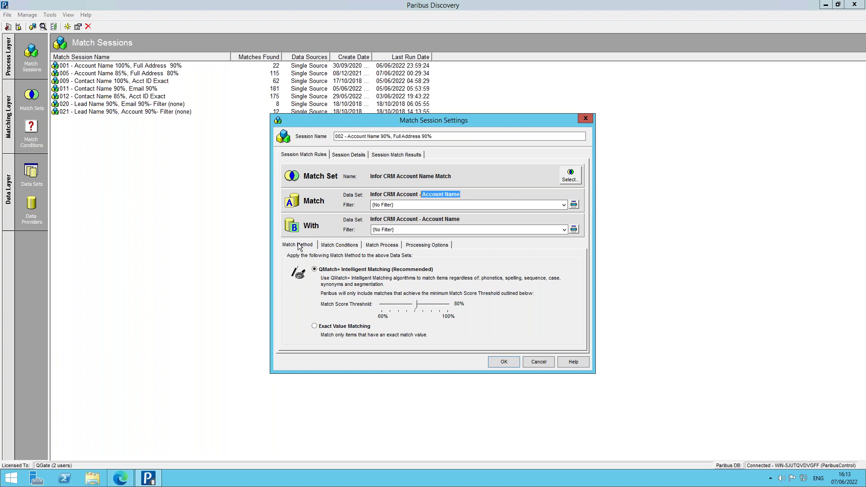
Set the session's QMatch+ match score threshold for the account name to 90%
{"action": "left_click_drag", "start_coordinate": [416, 305], "coordinate": [457, 309]}
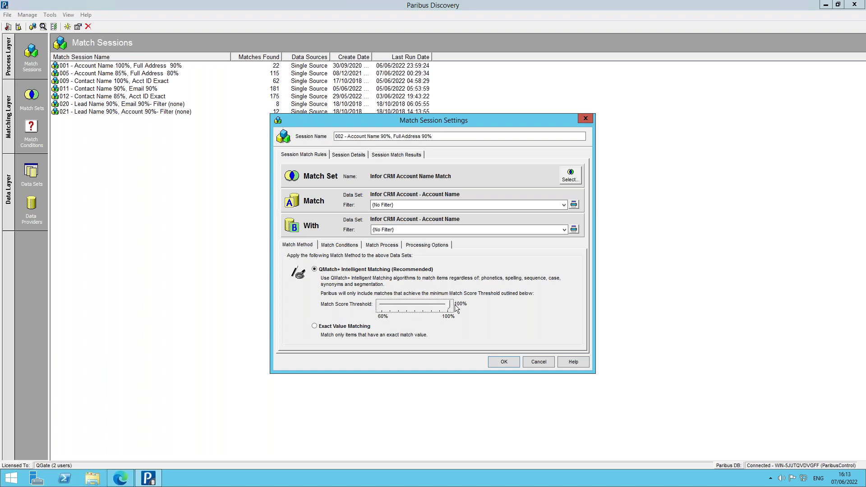
{"action": "key", "text": "Left"}
{"action": "key", "text": "Left"}
{"action": "key", "text": "Left"}
{"action": "key", "text": "Left"}
{"action": "key", "text": "Left"}
{"action": "key", "text": "Left"}
{"action": "key", "text": "Left"}
{"action": "key", "text": "Left"}
{"action": "key", "text": "Left"}
{"action": "key", "text": "Left"}
Enable the Infor CRM Account - Address (Full) match condition and set its QMatch+ threshold to 90%
{"action": "left_click_drag", "start_coordinate": [402, 137], "coordinate": [448, 140]}
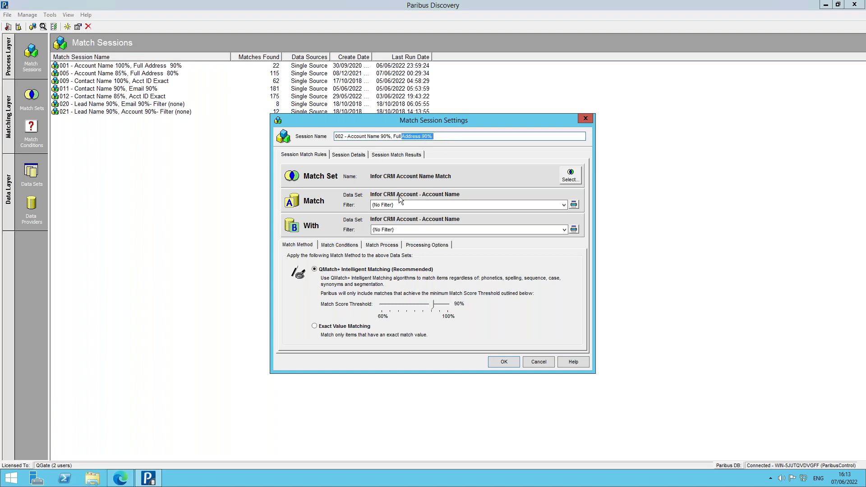
{"action": "left_click", "coordinate": [339, 245]}
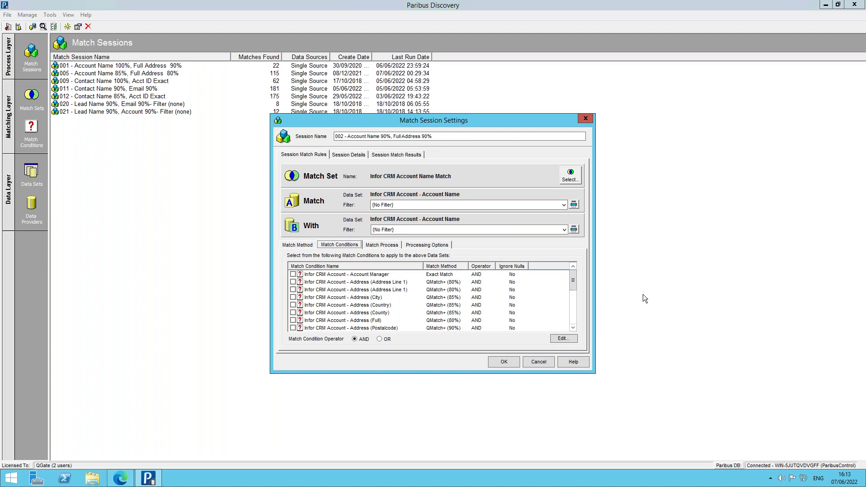
{"action": "mouse_move", "coordinate": [574, 280]}
{"action": "left_mouse_down"}
{"action": "mouse_move", "coordinate": [577, 323]}
{"action": "mouse_move", "coordinate": [584, 272]}
{"action": "left_mouse_up"}
{"action": "left_click", "coordinate": [355, 322]}
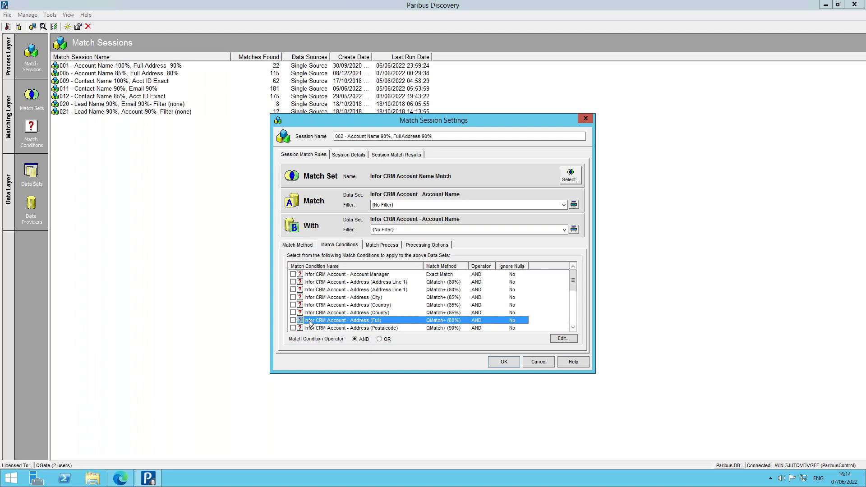
{"action": "left_click", "coordinate": [293, 320]}
{"action": "double_click", "coordinate": [441, 321]}
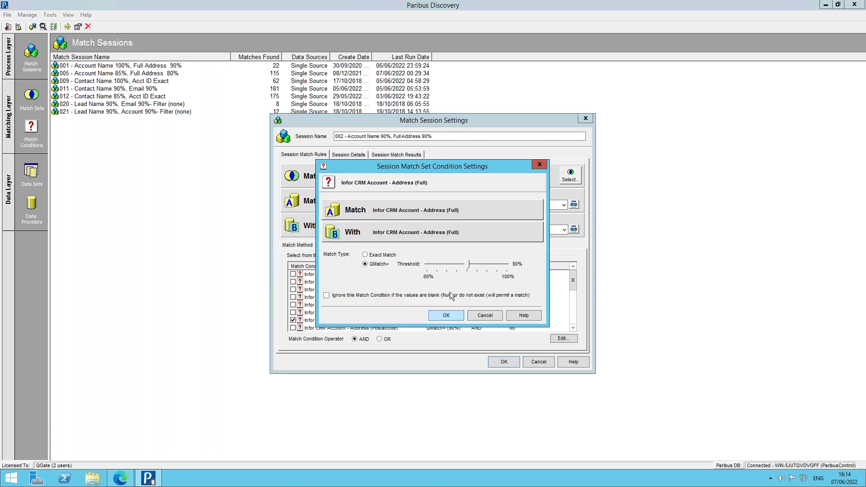
{"action": "left_click", "coordinate": [470, 266]}
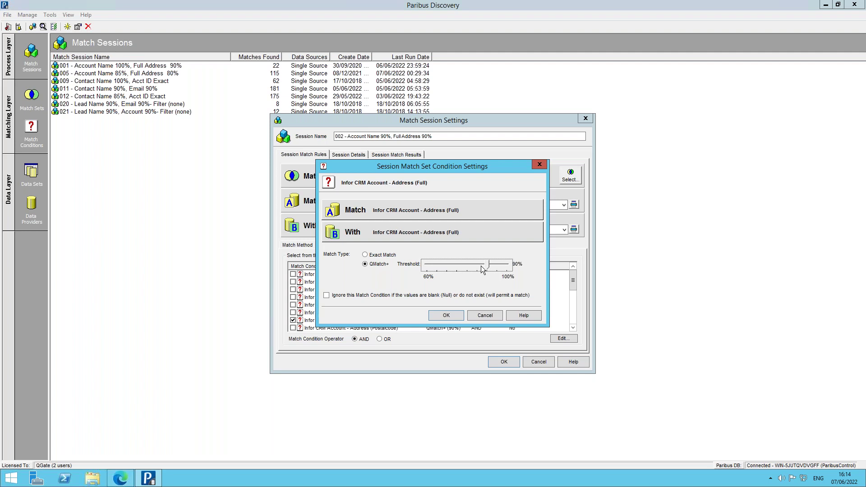
{"action": "left_click", "coordinate": [446, 316]}
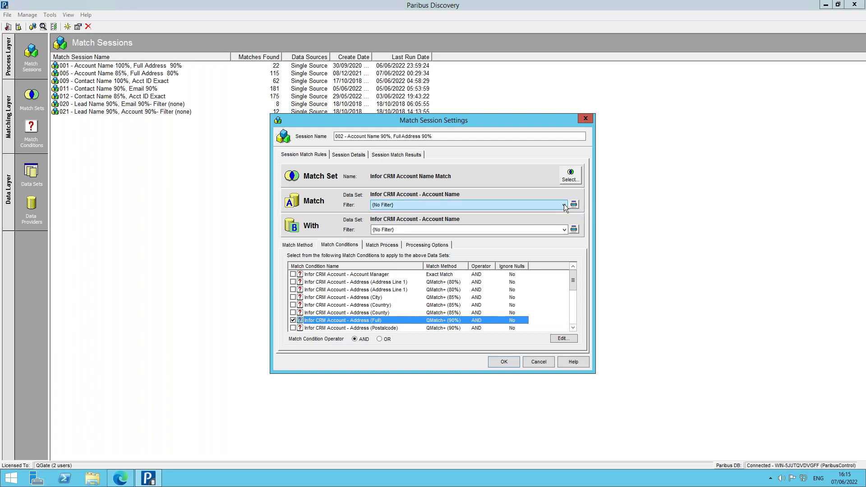
Check the filters available for data set A, recheck the match method, conditions and processing options, and save the session
{"action": "left_click", "coordinate": [483, 206]}
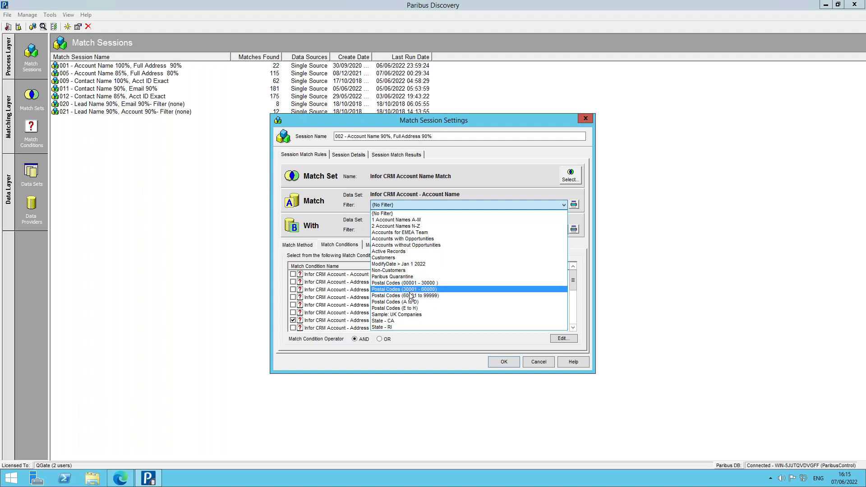
{"action": "left_click", "coordinate": [468, 176]}
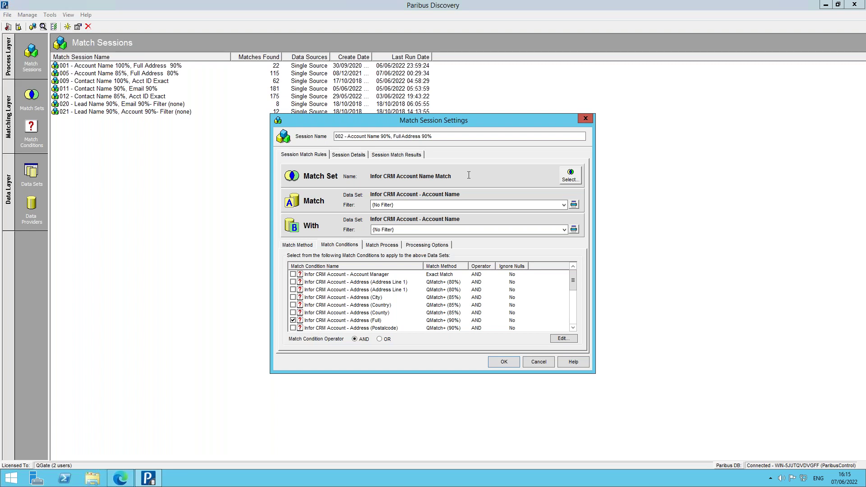
{"action": "left_click", "coordinate": [504, 363]}
{"action": "left_click", "coordinate": [453, 275]}
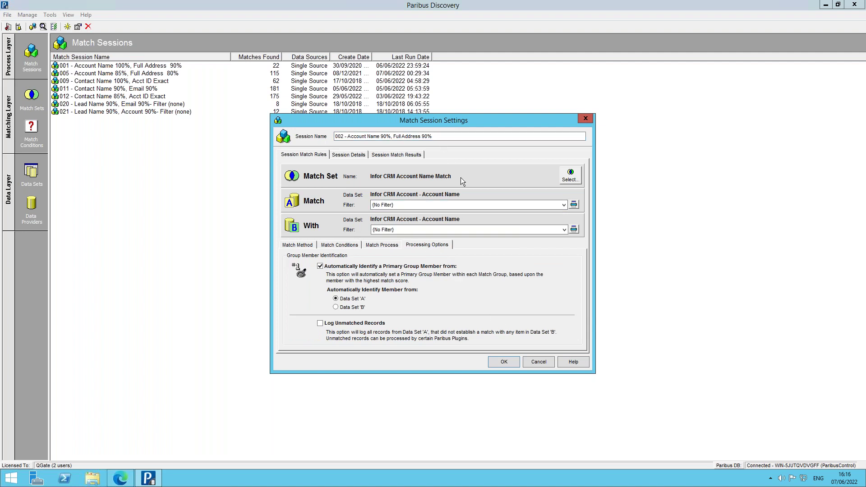
{"action": "left_click", "coordinate": [305, 248]}
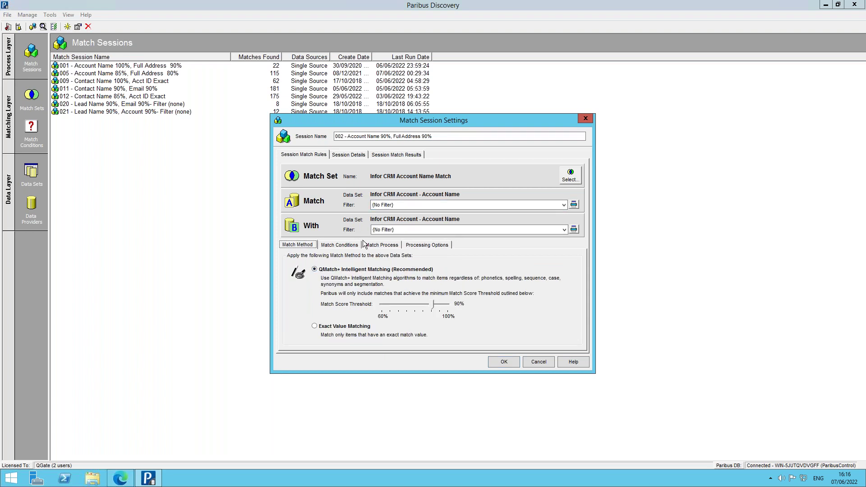
{"action": "left_click", "coordinate": [337, 247]}
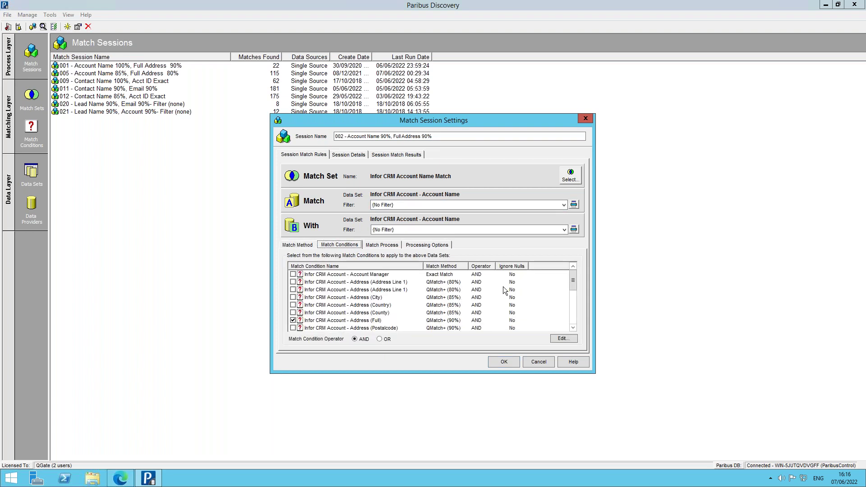
{"action": "left_click", "coordinate": [509, 362]}
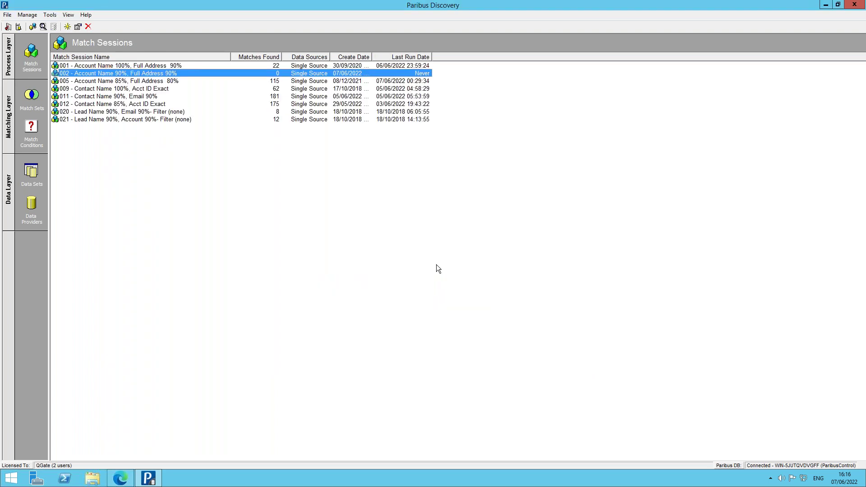
Run the "002 - Account Name 90%, Full Address 90%" match session immediately
{"action": "right_click", "coordinate": [164, 71]}
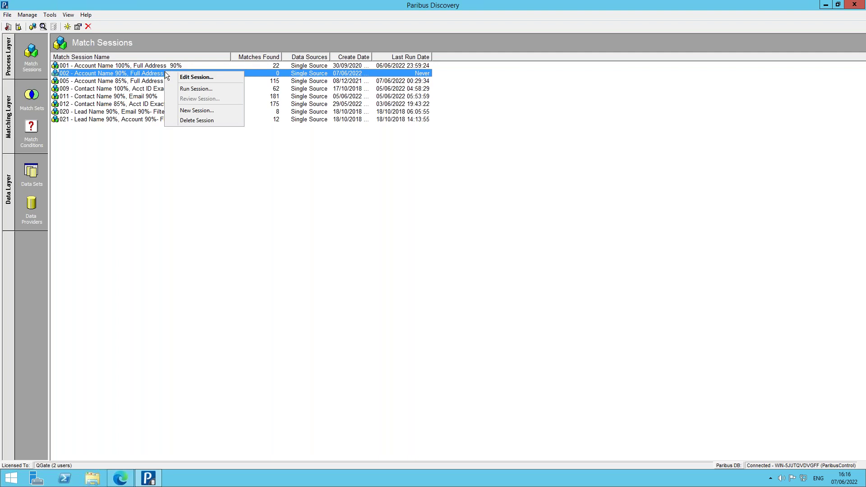
{"action": "left_click", "coordinate": [197, 88]}
{"action": "left_click", "coordinate": [466, 339]}
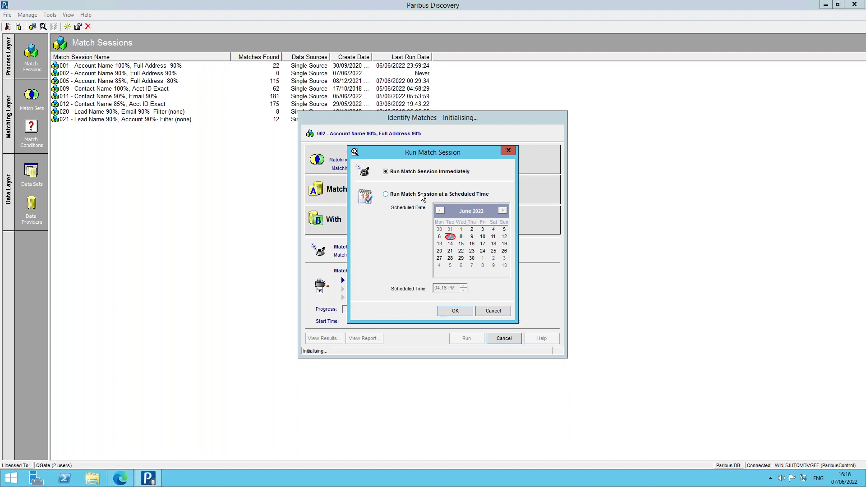
{"action": "left_click", "coordinate": [456, 311]}
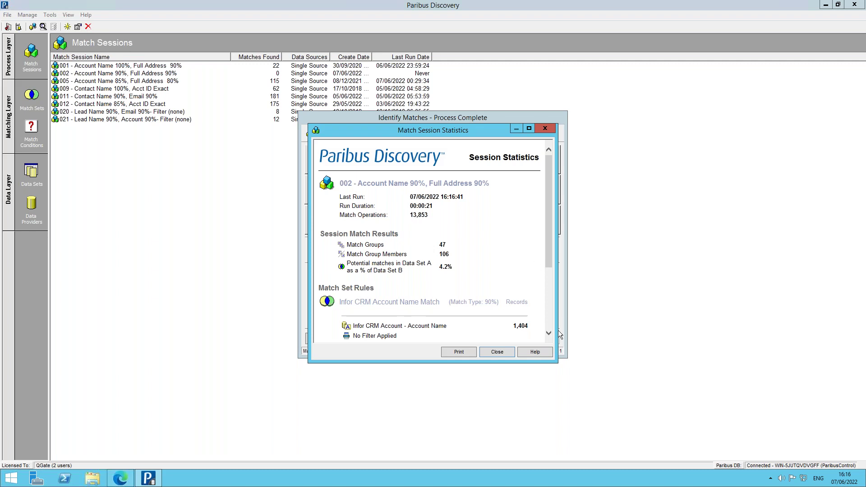
Examine the match groups, match percentage and applied conditions in the session statistics, and return to the match session list
{"action": "left_click_drag", "start_coordinate": [556, 364], "coordinate": [679, 413]}
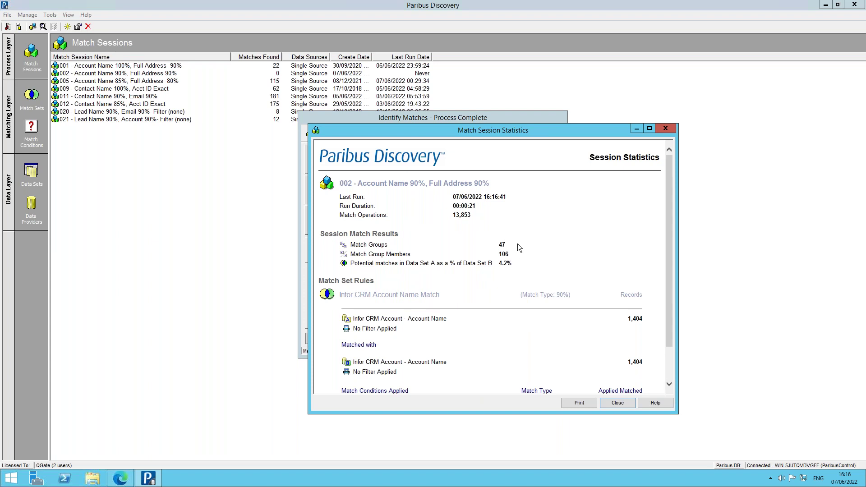
{"action": "left_click_drag", "start_coordinate": [513, 244], "coordinate": [499, 245]}
{"action": "left_click_drag", "start_coordinate": [499, 264], "coordinate": [512, 264]}
{"action": "scroll", "coordinate": [598, 387], "scroll_direction": "down", "scroll_amount": 2}
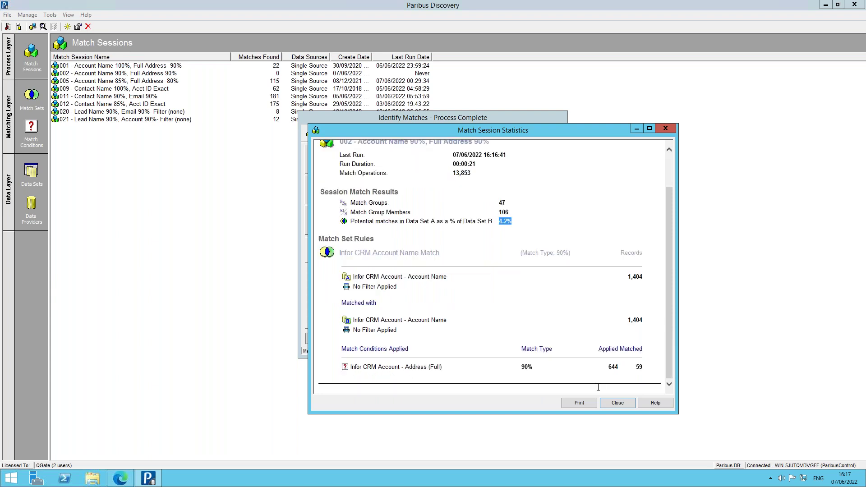
{"action": "left_click", "coordinate": [614, 400]}
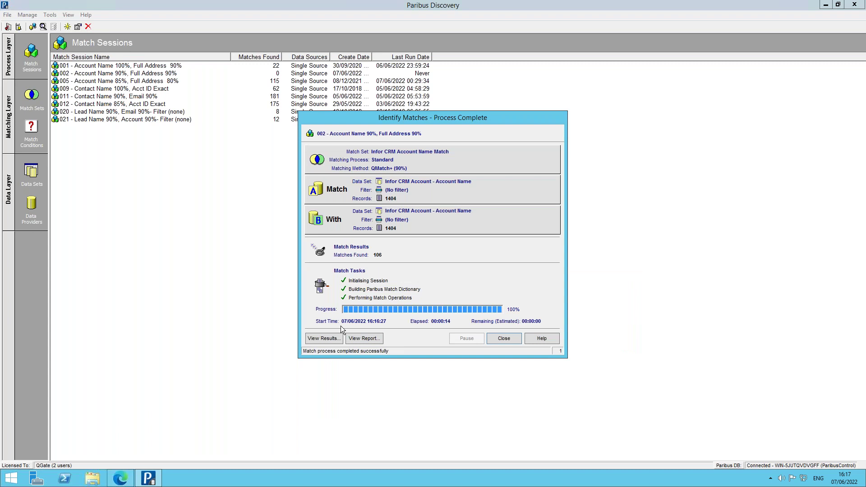
{"action": "left_click", "coordinate": [504, 338]}
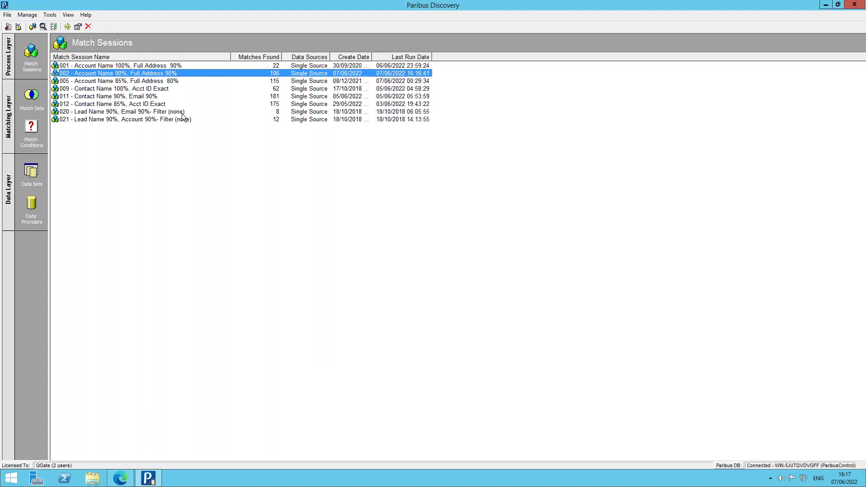
Review session "002 - Account Name 90%, Full Address 90%" and compare the names and cities in the 1vision, J.A.E. and Jupiter Astronomy Equipment groups
{"action": "right_click", "coordinate": [141, 71]}
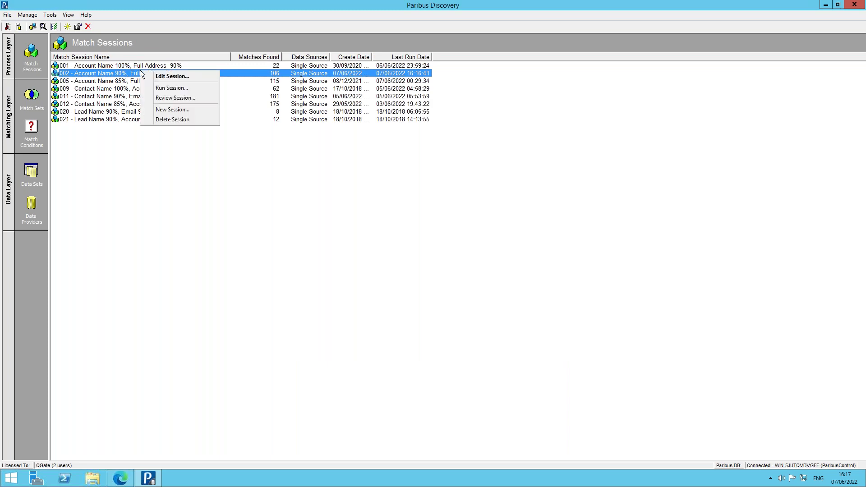
{"action": "left_click", "coordinate": [191, 99]}
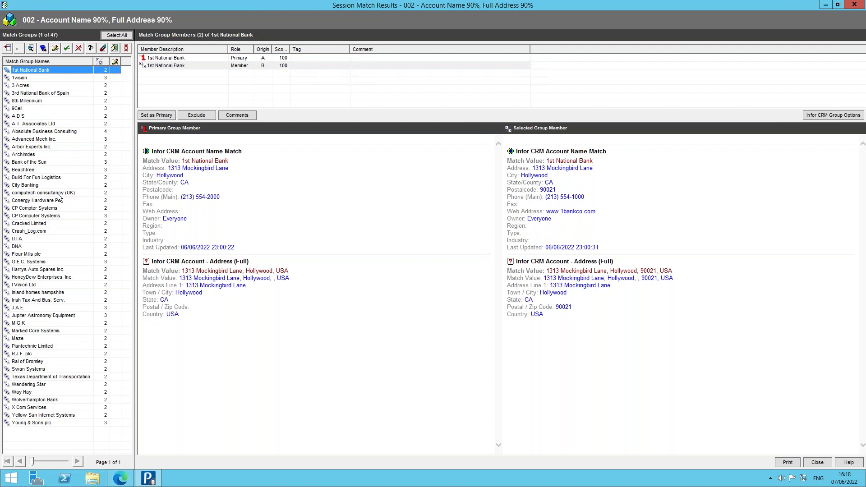
{"action": "left_click", "coordinate": [82, 77]}
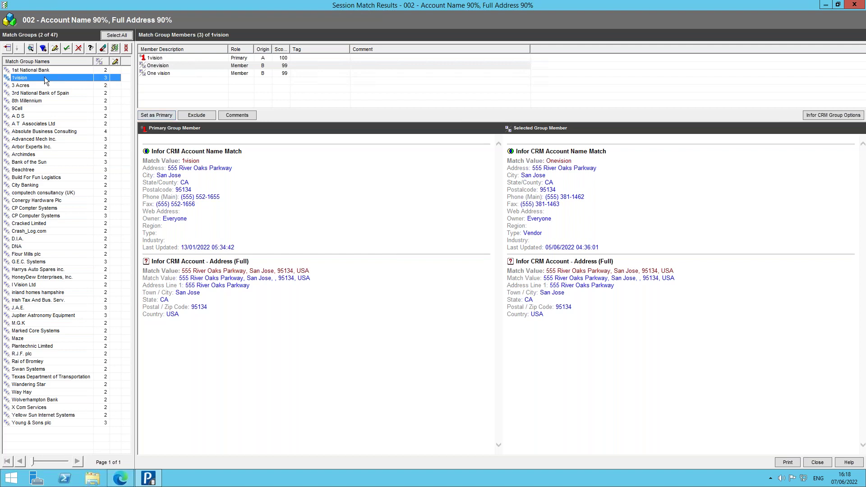
{"action": "left_click", "coordinate": [32, 309]}
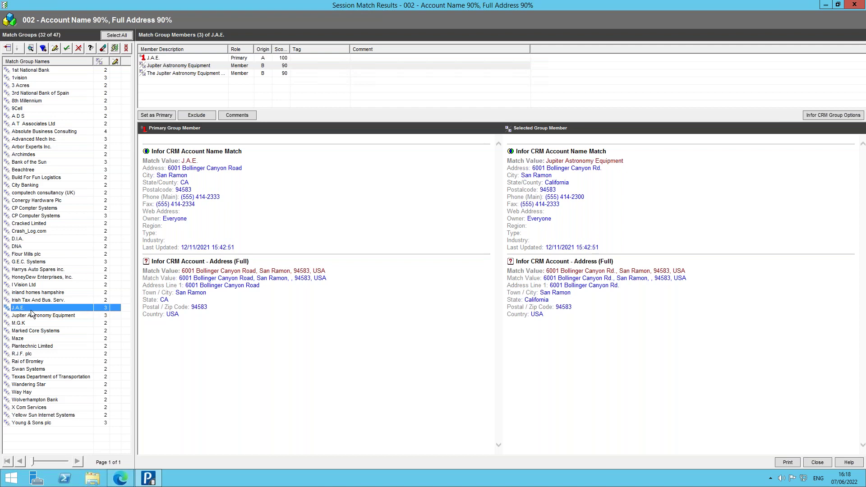
{"action": "left_click", "coordinate": [60, 316]}
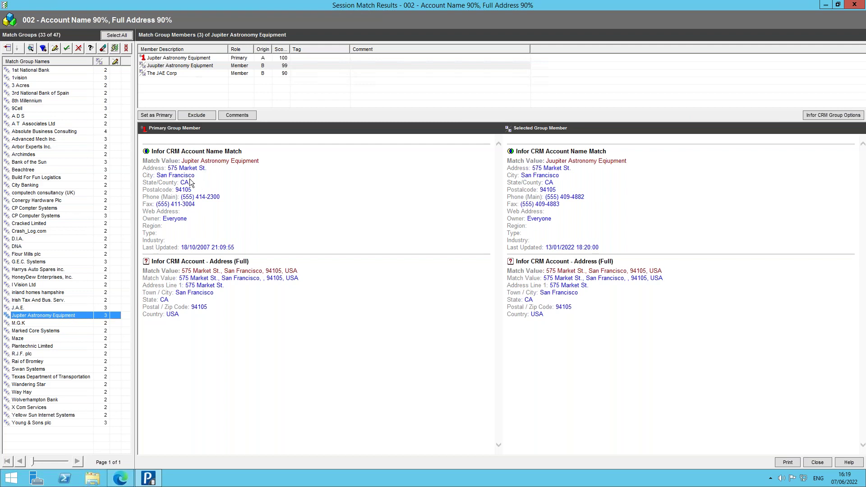
{"action": "left_click_drag", "start_coordinate": [192, 183], "coordinate": [159, 176]}
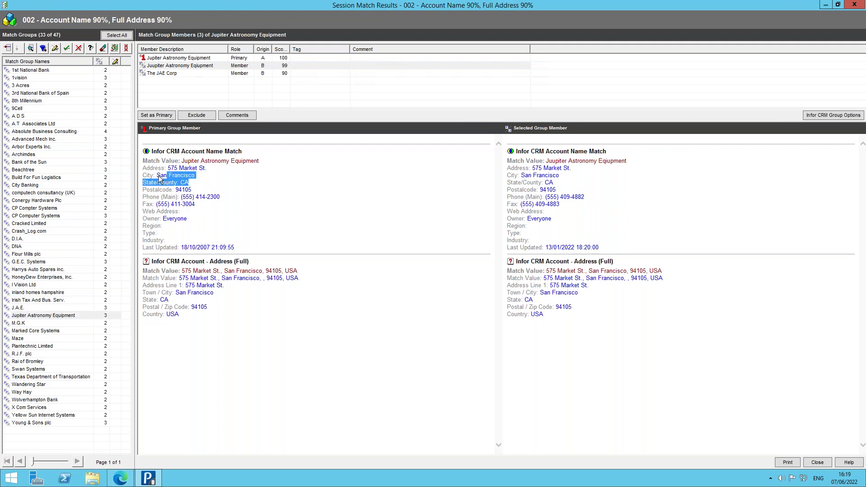
{"action": "left_click", "coordinate": [51, 309]}
{"action": "left_click_drag", "start_coordinate": [190, 176], "coordinate": [155, 177]}
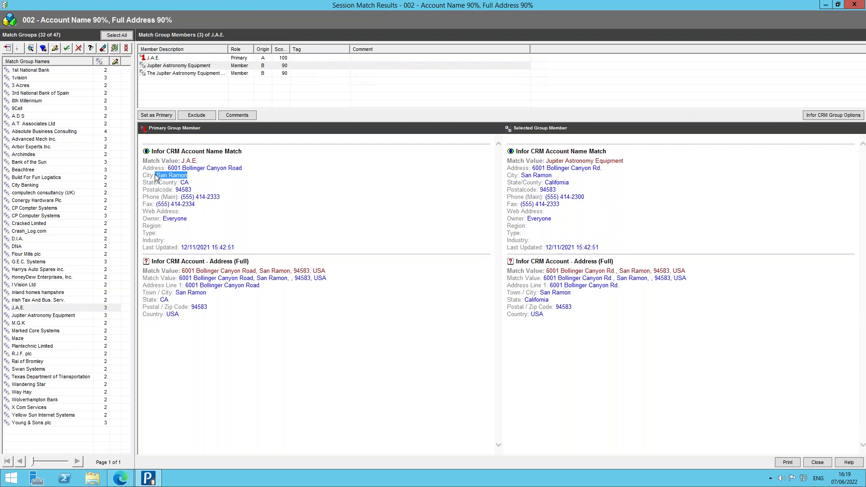
Compare the name, address and postal code of the two 1st National Bank members, and mark that match group as reviewed
{"action": "left_click", "coordinate": [56, 71]}
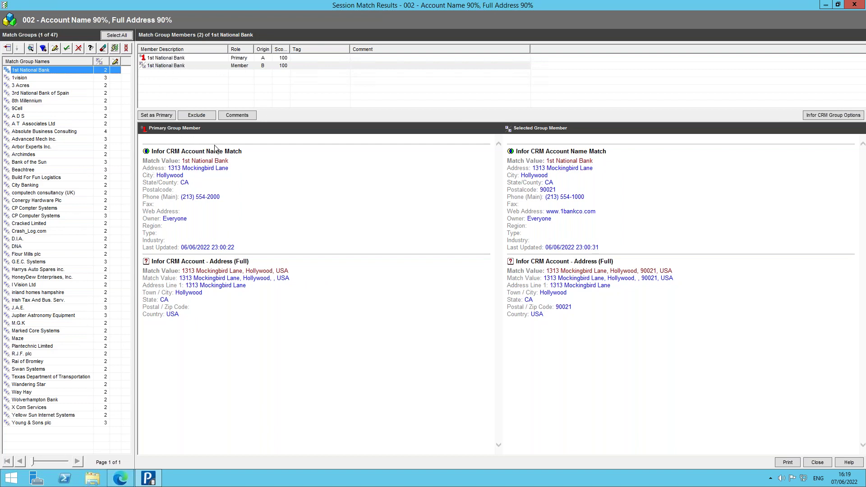
{"action": "left_click", "coordinate": [190, 66]}
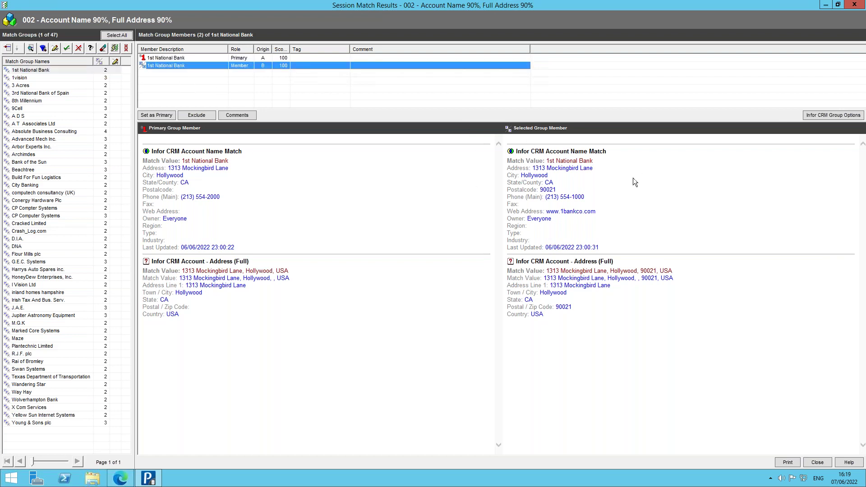
{"action": "left_click_drag", "start_coordinate": [181, 151], "coordinate": [226, 163]}
{"action": "left_click", "coordinate": [227, 163]}
{"action": "double_click", "coordinate": [214, 162]}
{"action": "left_click_drag", "start_coordinate": [289, 271], "coordinate": [246, 271]}
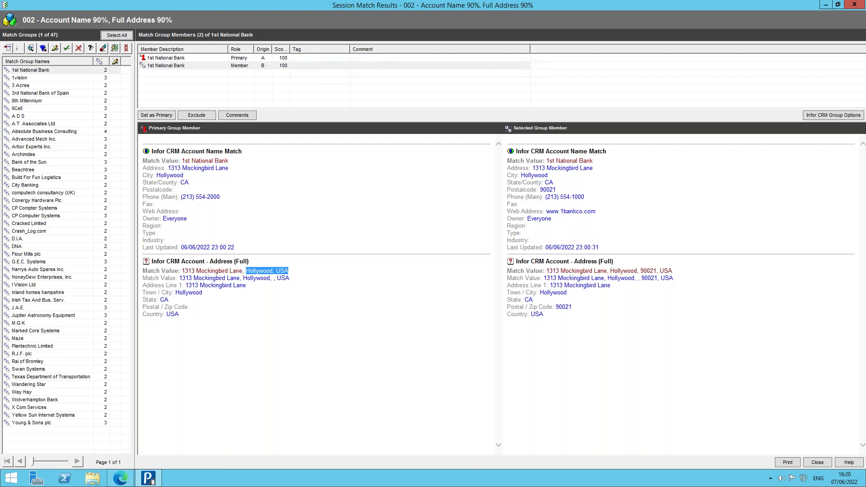
{"action": "left_click_drag", "start_coordinate": [559, 191], "coordinate": [541, 189]}
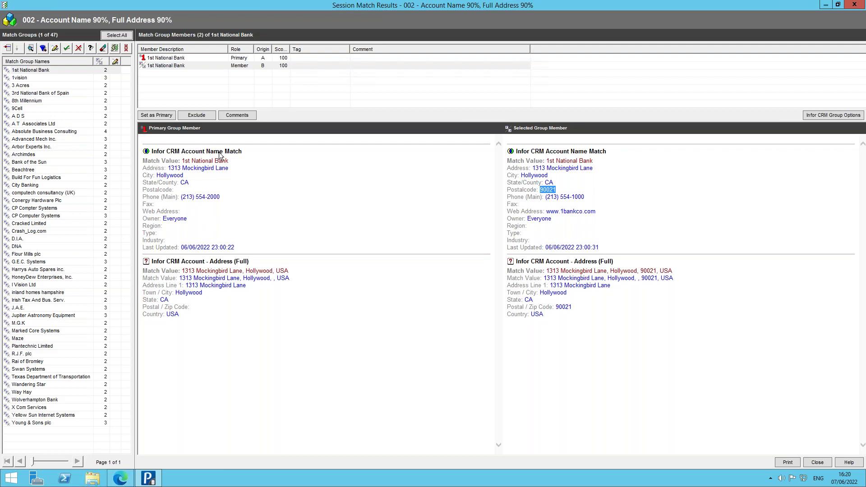
{"action": "left_click", "coordinate": [39, 71]}
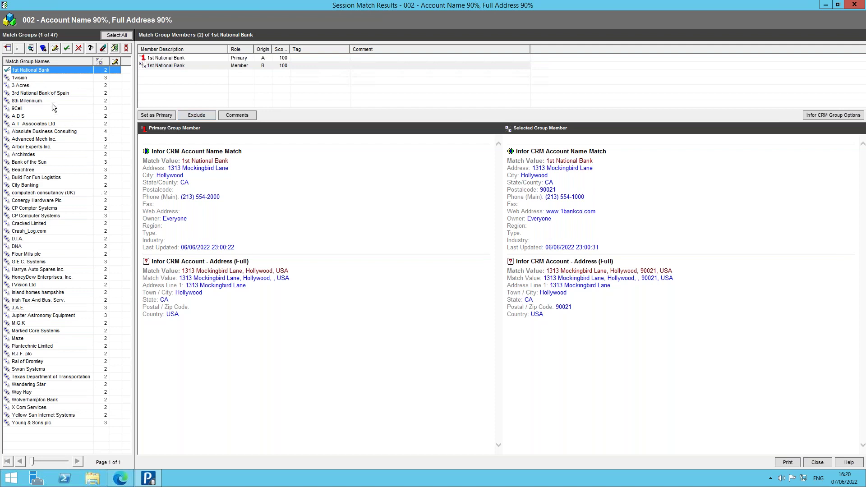
Compare the 1vision group members, exclude the Vendor account Onevision from the group, and check the remaining One vision member
{"action": "left_click", "coordinate": [45, 78]}
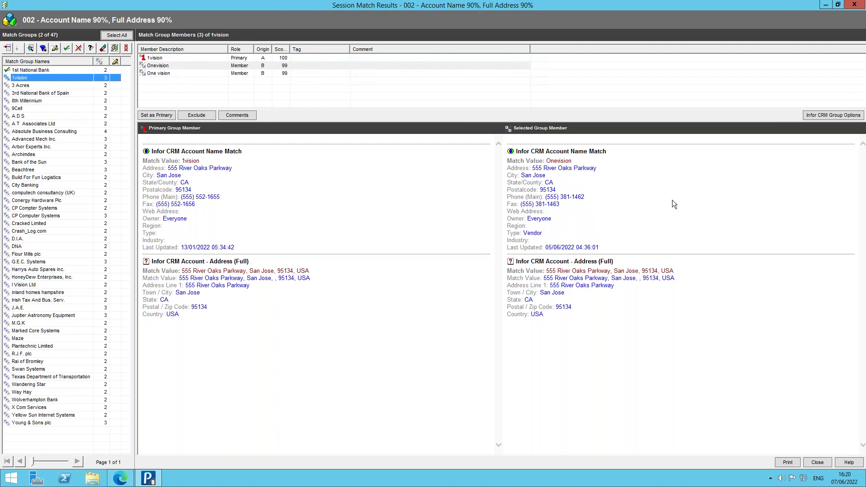
{"action": "left_click", "coordinate": [201, 66]}
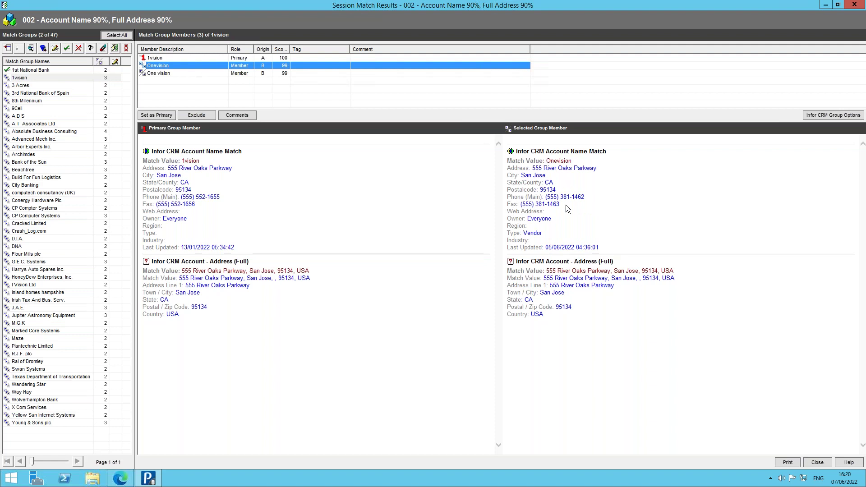
{"action": "double_click", "coordinate": [535, 233]}
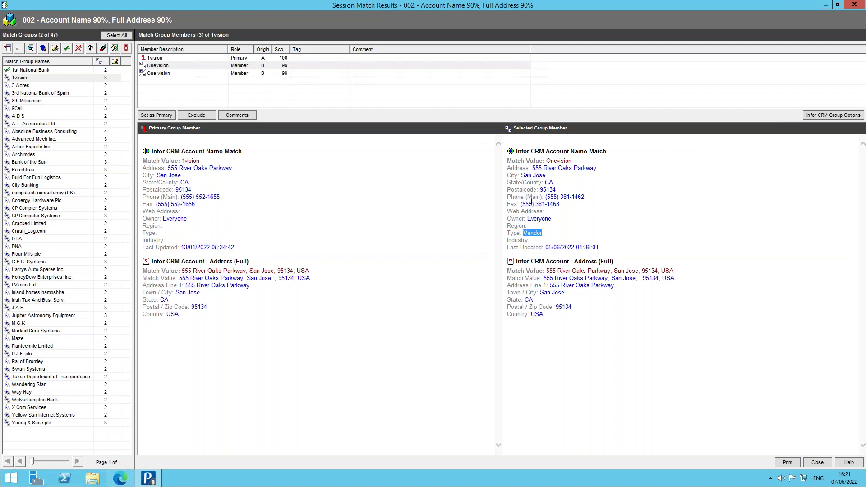
{"action": "left_click", "coordinate": [193, 64]}
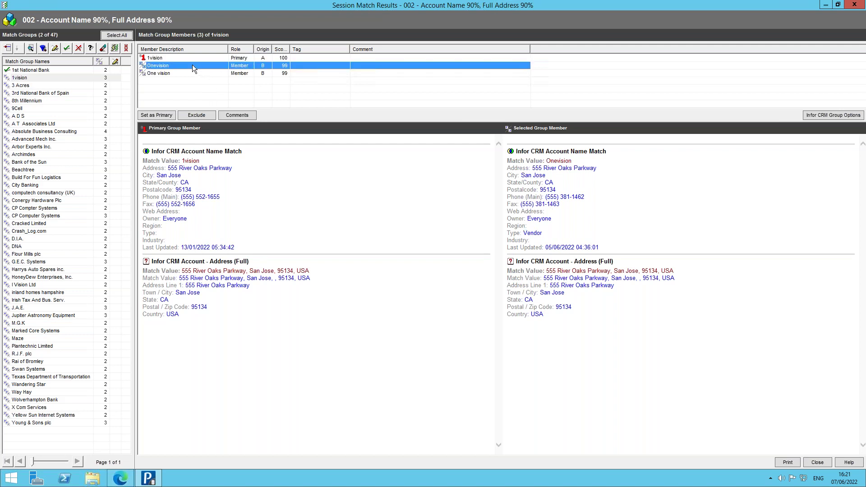
{"action": "left_click", "coordinate": [197, 116]}
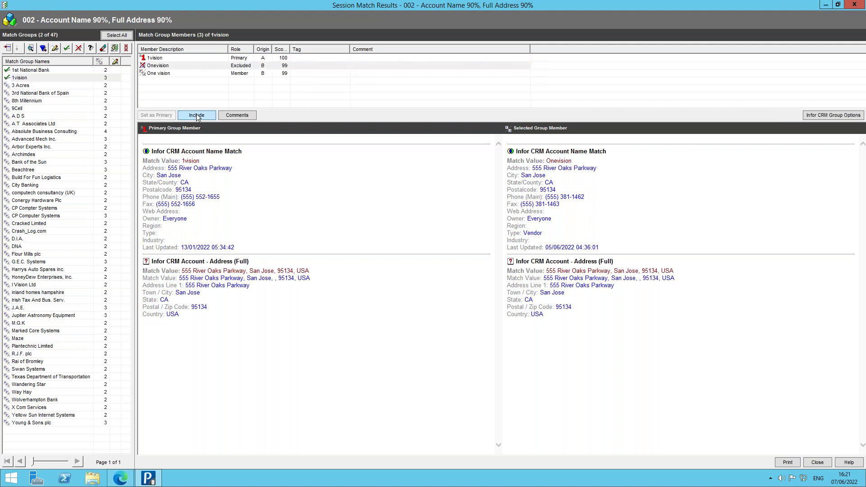
{"action": "left_click", "coordinate": [181, 73]}
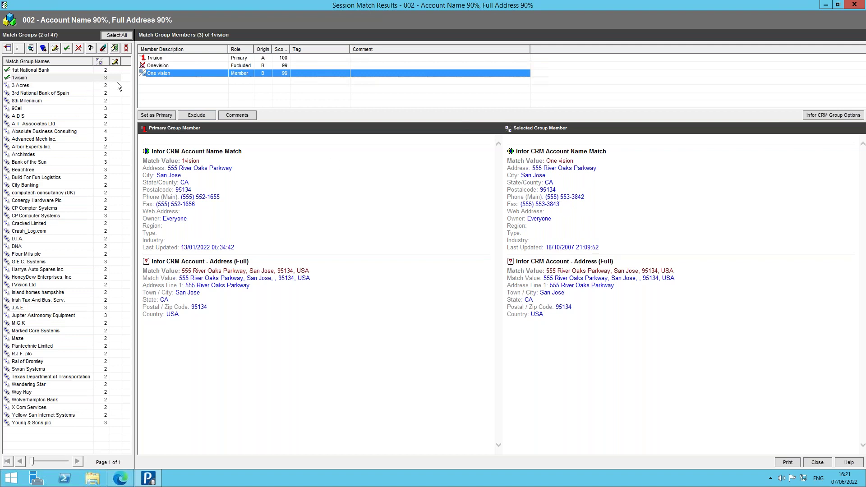
{"action": "left_click", "coordinate": [170, 67]}
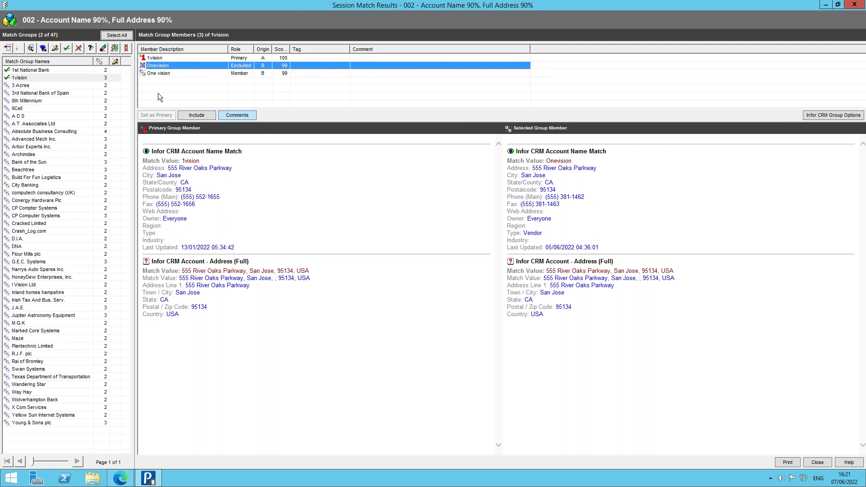
{"action": "left_click", "coordinate": [57, 78]}
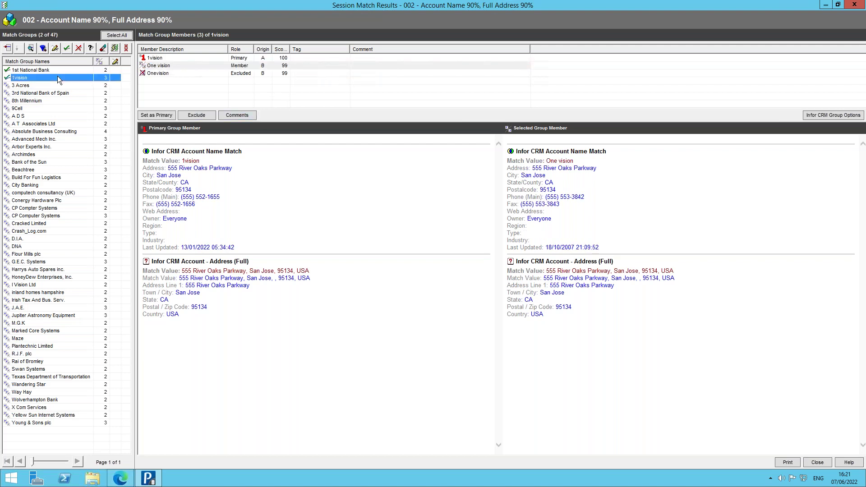
Mark the 3 Acres match group as a query and the 3rd National Bank of Spain group as void
{"action": "left_click", "coordinate": [53, 84]}
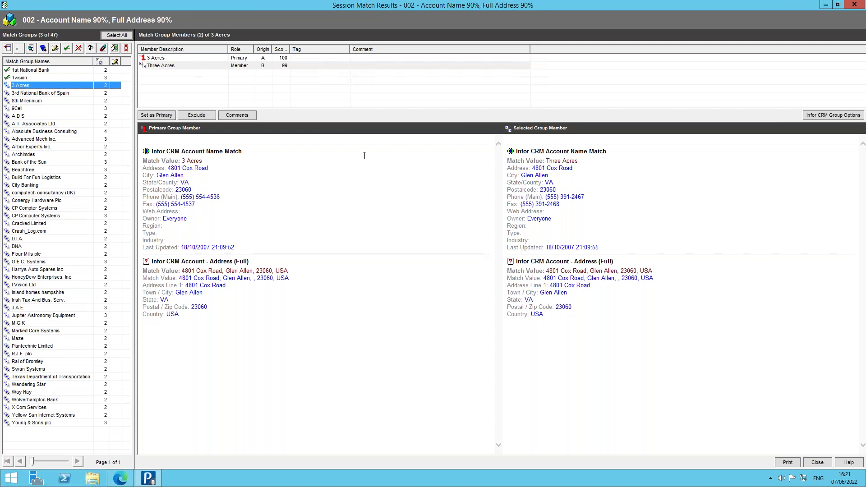
{"action": "left_click", "coordinate": [91, 48]}
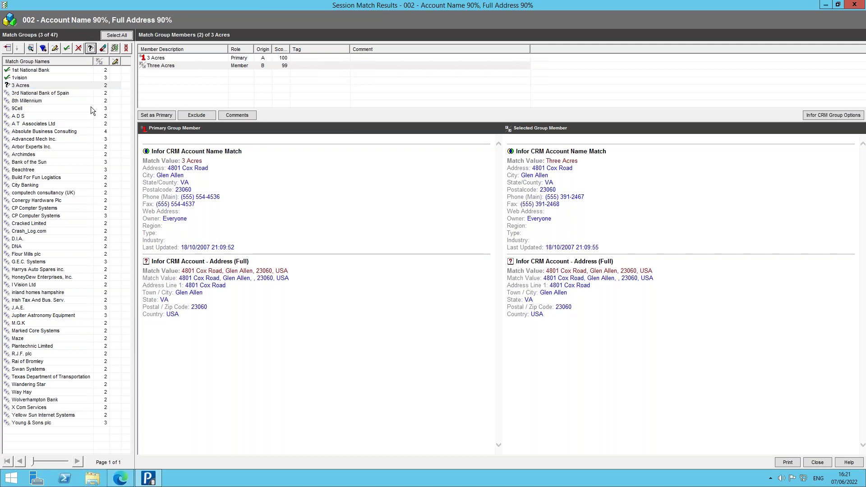
{"action": "left_click", "coordinate": [58, 93]}
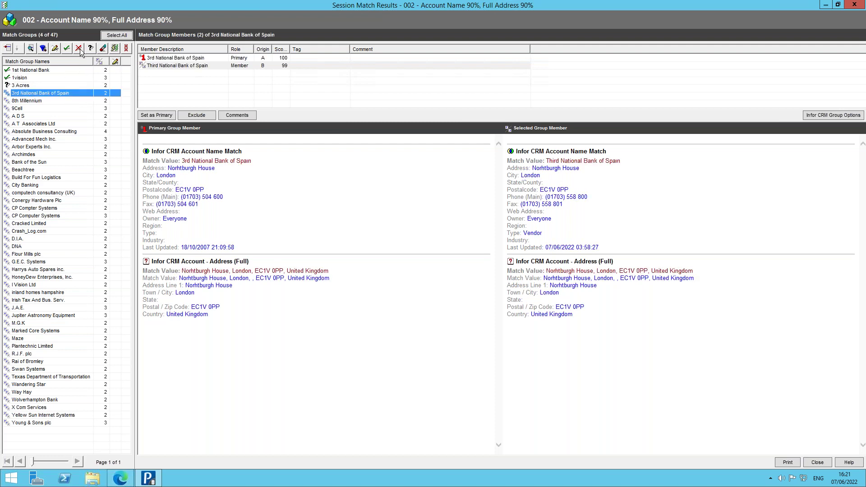
{"action": "left_click", "coordinate": [78, 48]}
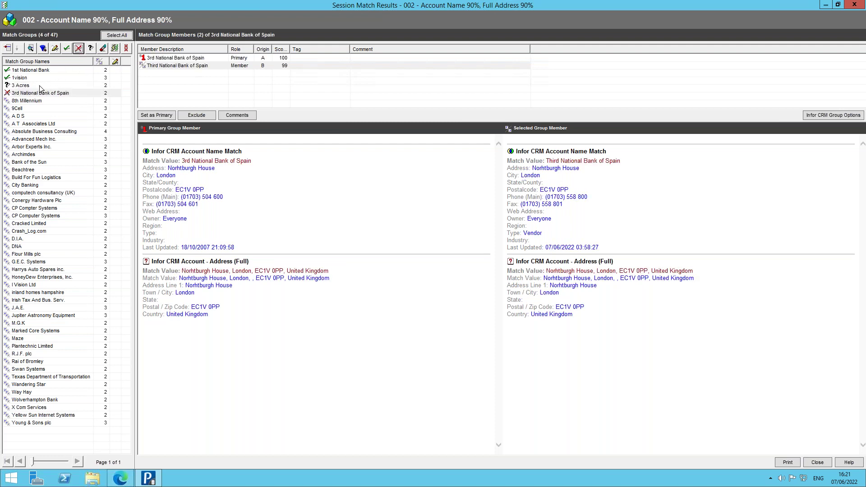
Select the match groups from 8th Millennium to D.I.A., examine the Global Group Review status options, and close them without updating
{"action": "left_click", "coordinate": [21, 88]}
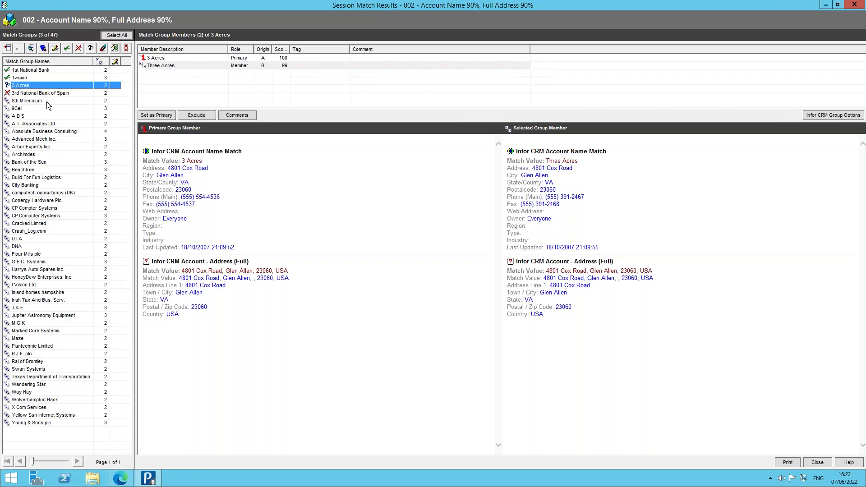
{"action": "left_click_drag", "start_coordinate": [47, 102], "coordinate": [55, 239]}
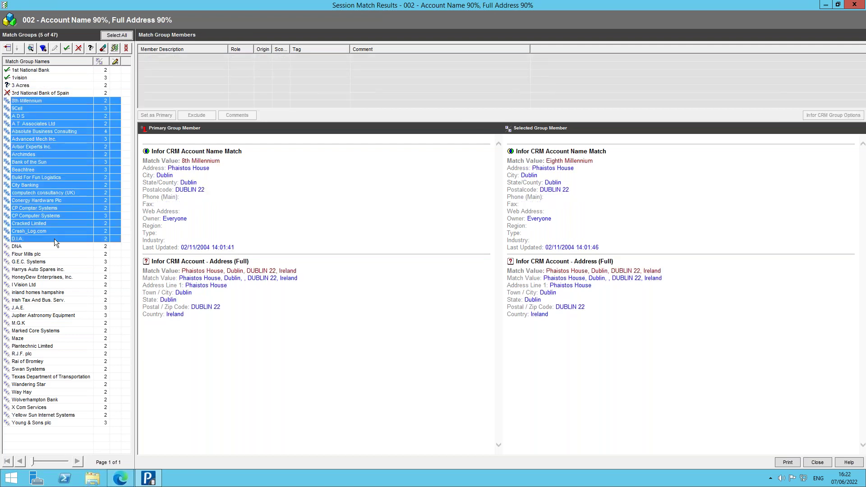
{"action": "left_click", "coordinate": [115, 48]}
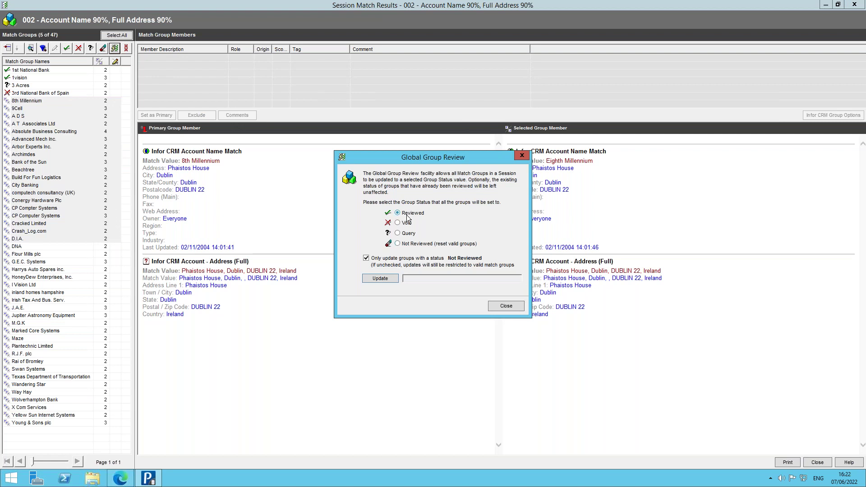
{"action": "left_click", "coordinate": [504, 307]}
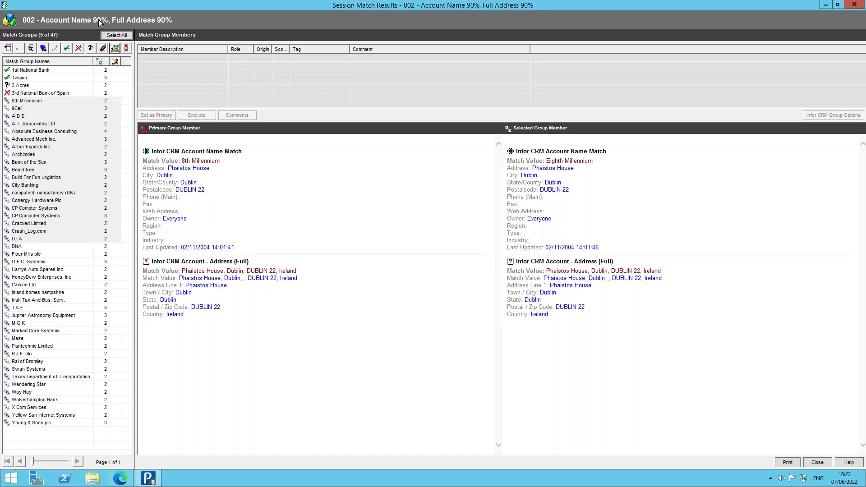
Go through the match groups one by one from 3rd National Bank of Spain to Arbor Experts Inc., comparing their member details
{"action": "left_click", "coordinate": [59, 95]}
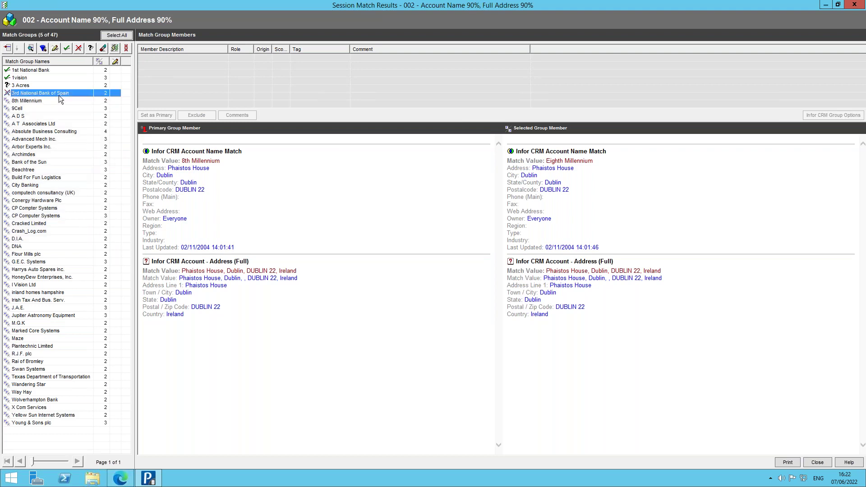
{"action": "key", "text": "Down"}
{"action": "key", "text": "Down"}
{"action": "key", "text": "Down"}
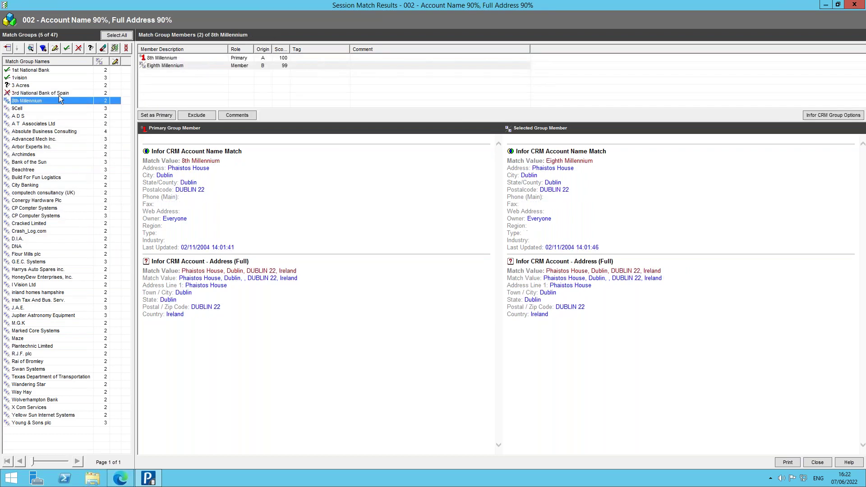
{"action": "key", "text": "Down"}
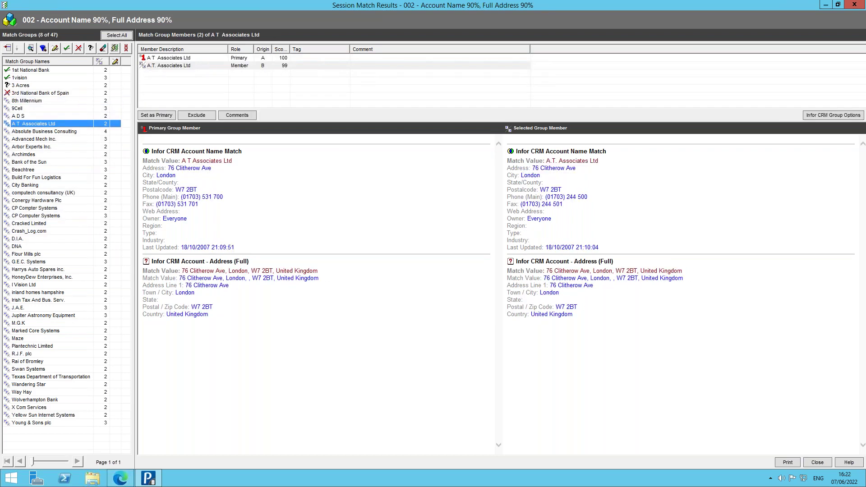
{"action": "key", "text": "Down"}
{"action": "key", "text": "Down"}
{"action": "key", "text": "Down"}
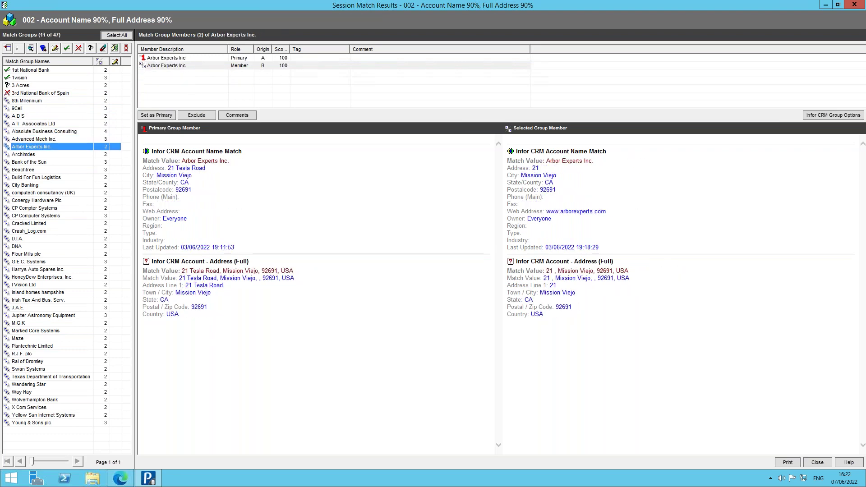
Reset the 1vision match group to not reviewed, select the 1st National Bank group and close the session match results
{"action": "left_click", "coordinate": [38, 79]}
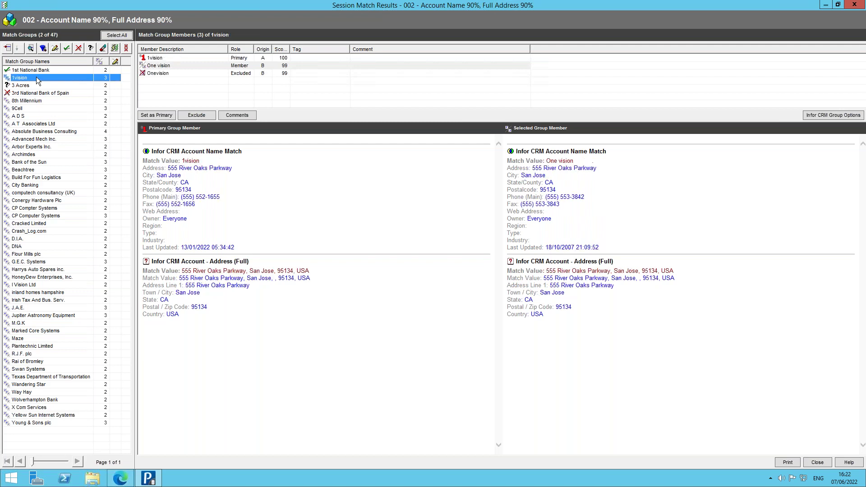
{"action": "left_click", "coordinate": [61, 71]}
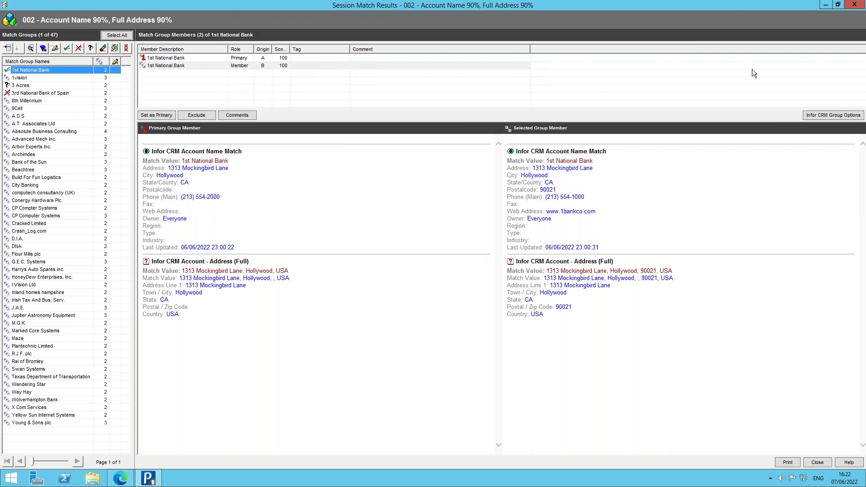
{"action": "left_click", "coordinate": [854, 5]}
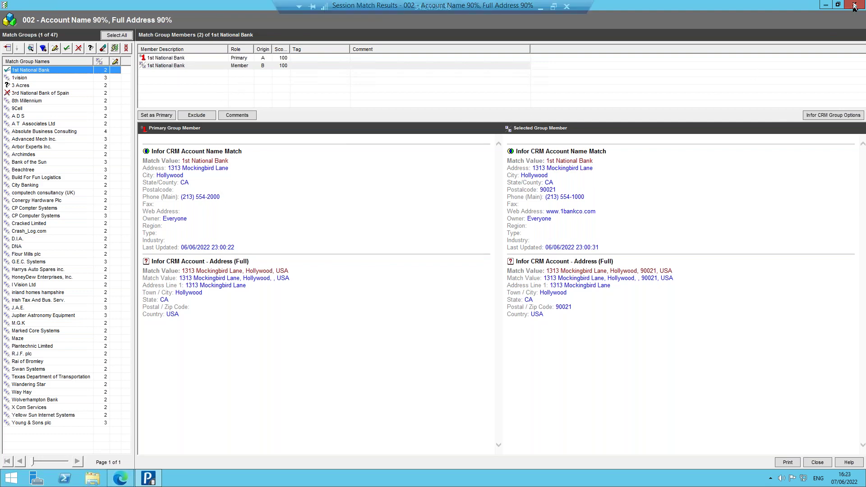
Switch to Infor CRM, compare the details and contacts of the two 1st National Bank accounts, and return to the account list
{"action": "left_click", "coordinate": [120, 478]}
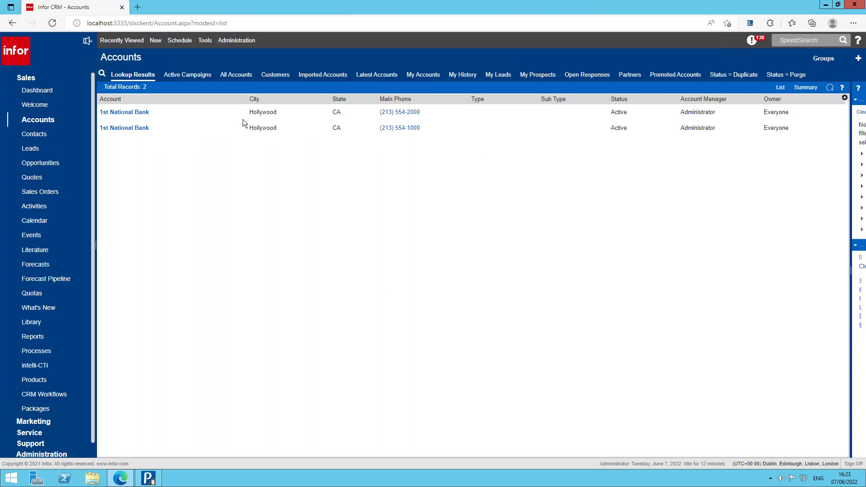
{"action": "left_click", "coordinate": [214, 118]}
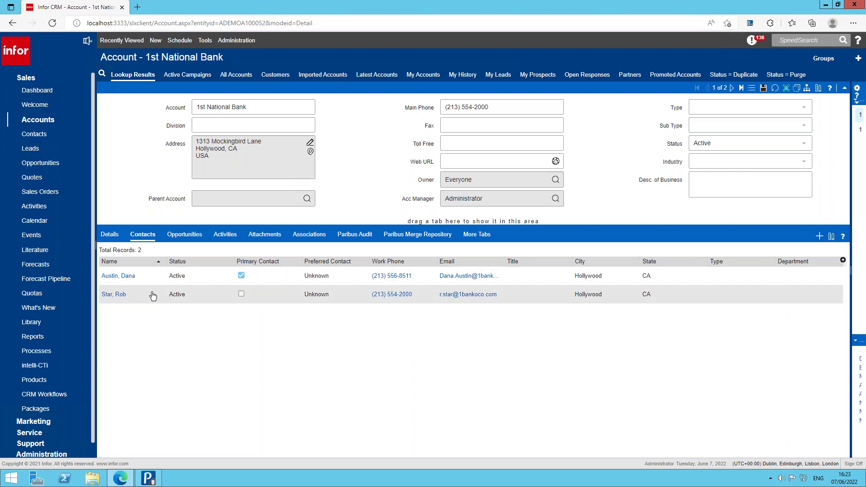
{"action": "left_click", "coordinate": [732, 88]}
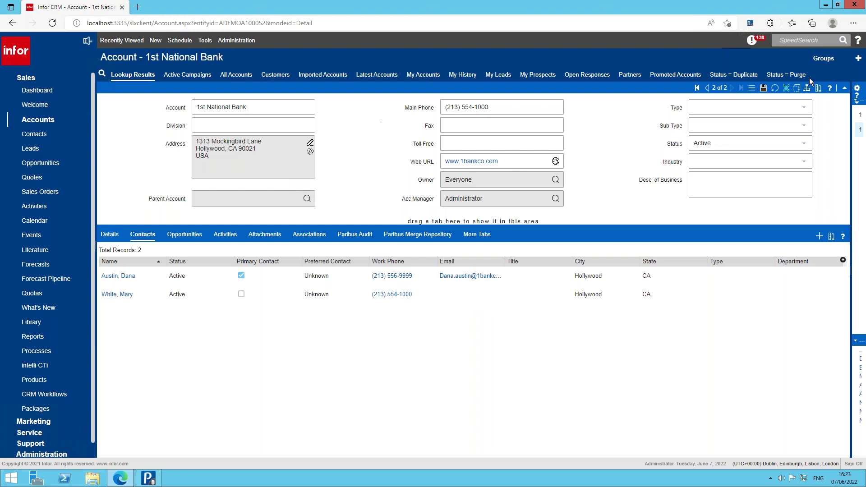
{"action": "left_click", "coordinate": [751, 88]}
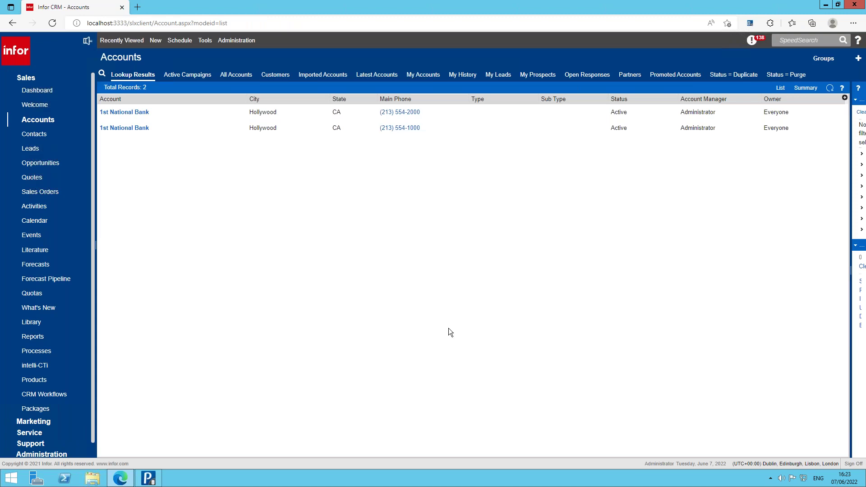
In Paribus Discovery, reopen the results of match session 002, check the selected 1st National Bank member's phone, postal code and web address, and close them
{"action": "mouse_move", "coordinate": [152, 481]}
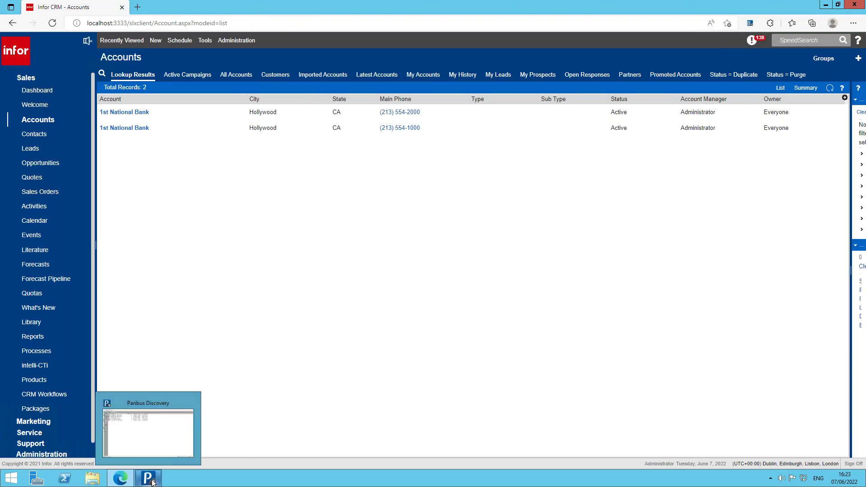
{"action": "left_click", "coordinate": [152, 444]}
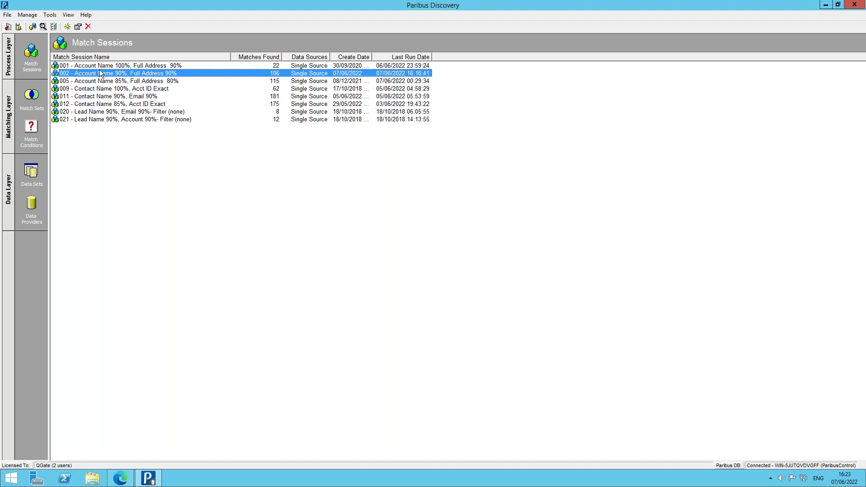
{"action": "right_click", "coordinate": [100, 73]}
{"action": "left_click", "coordinate": [123, 98]}
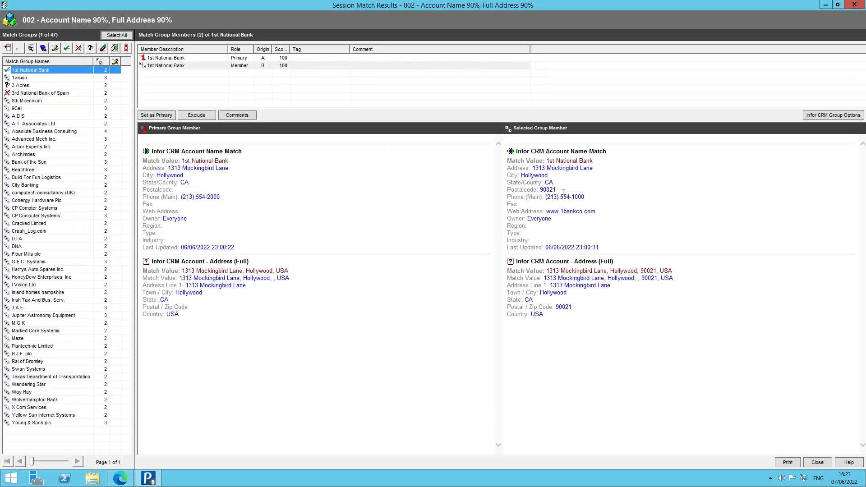
{"action": "left_click_drag", "start_coordinate": [586, 197], "coordinate": [551, 197]}
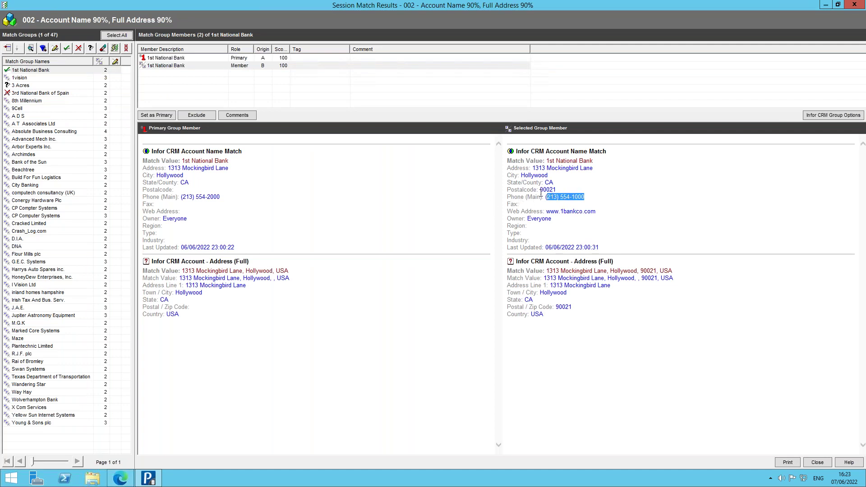
{"action": "left_click_drag", "start_coordinate": [555, 190], "coordinate": [544, 190]}
{"action": "left_click_drag", "start_coordinate": [600, 212], "coordinate": [553, 214]}
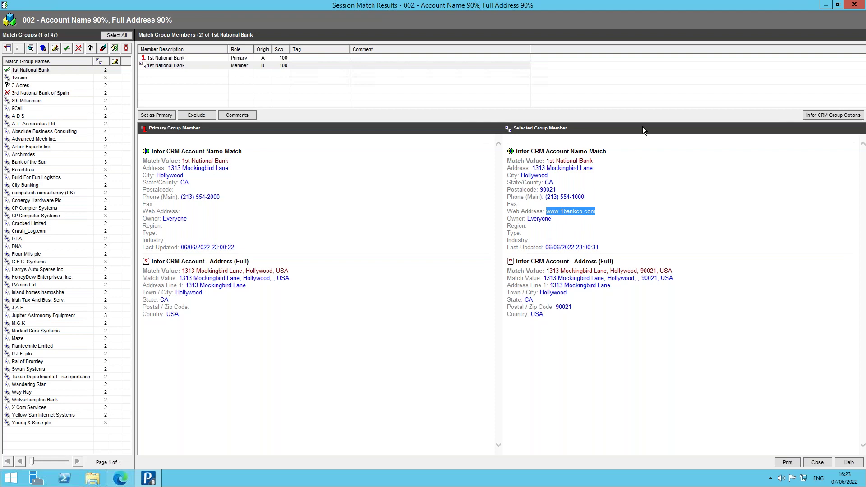
{"action": "left_click", "coordinate": [854, 5]}
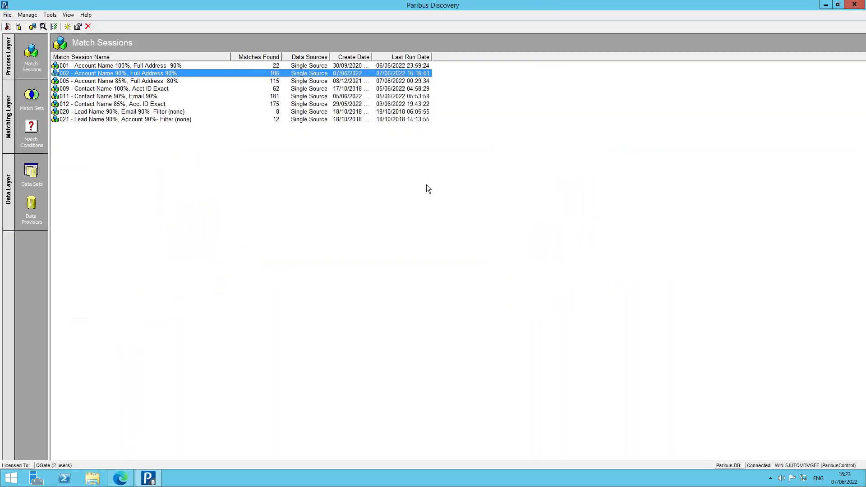
Launch the Paribus for Infor CRM (Account/Contact Cleansing) plugin and log in to the ICRM85 database
{"action": "left_click", "coordinate": [50, 15]}
{"action": "mouse_move", "coordinate": [65, 27]}
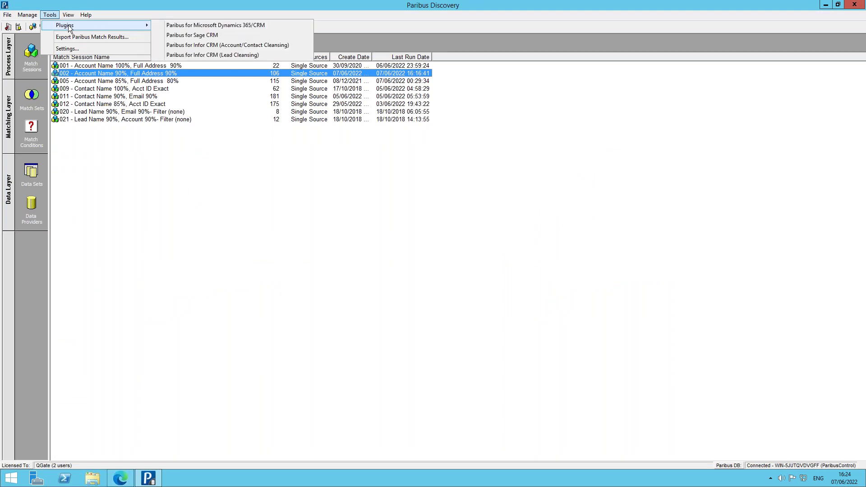
{"action": "left_click", "coordinate": [215, 43]}
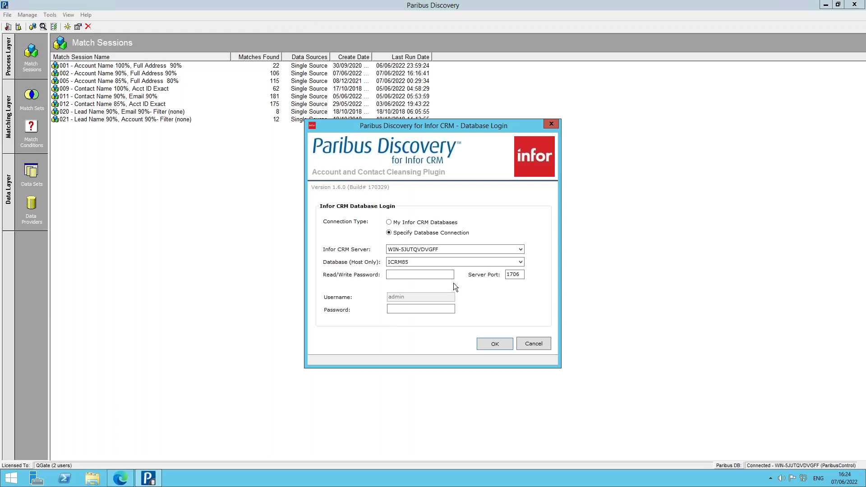
{"action": "left_click", "coordinate": [501, 347]}
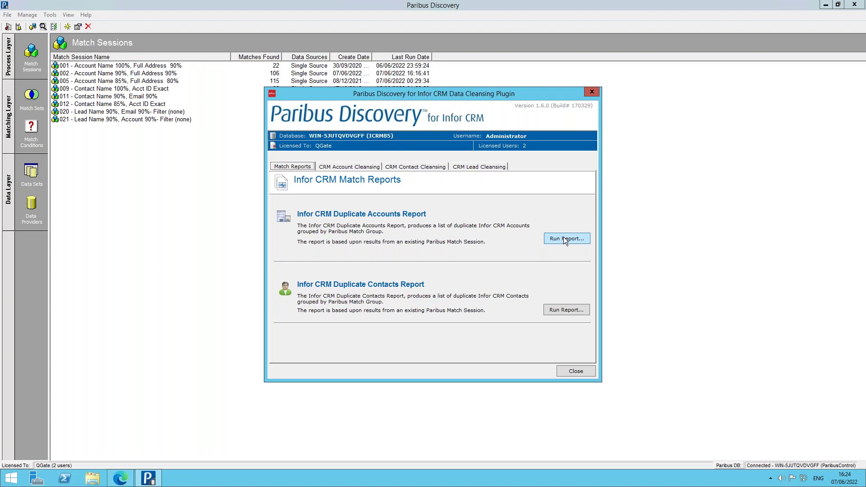
Open account cleansing session "002 - Account Name 90%, Full Address 90%" for editing and review its details and linked Paribus match session
{"action": "left_click", "coordinate": [348, 166]}
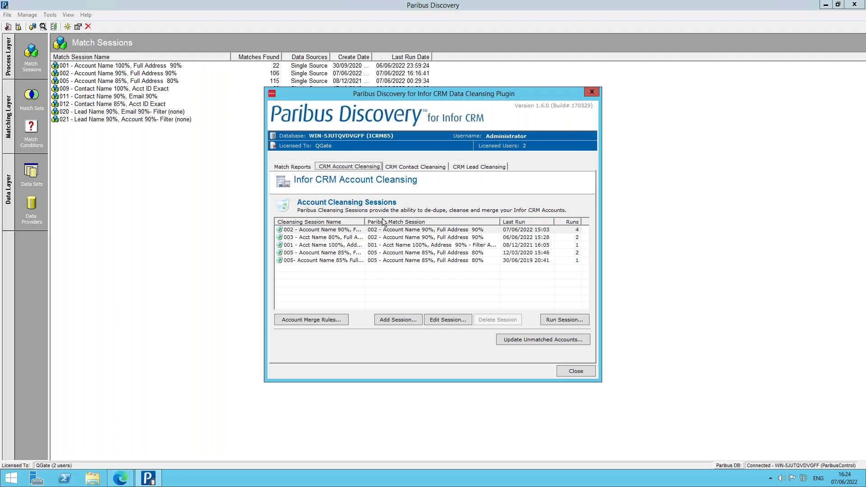
{"action": "left_click_drag", "start_coordinate": [365, 221], "coordinate": [410, 221]}
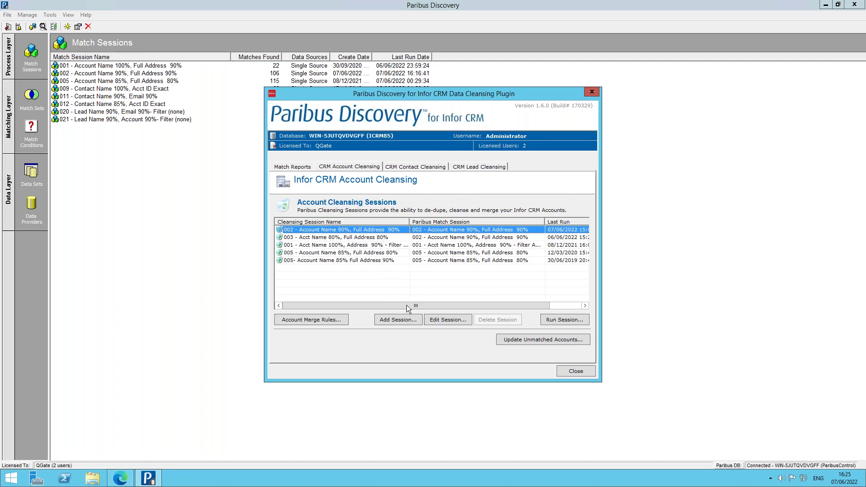
{"action": "left_click", "coordinate": [443, 320]}
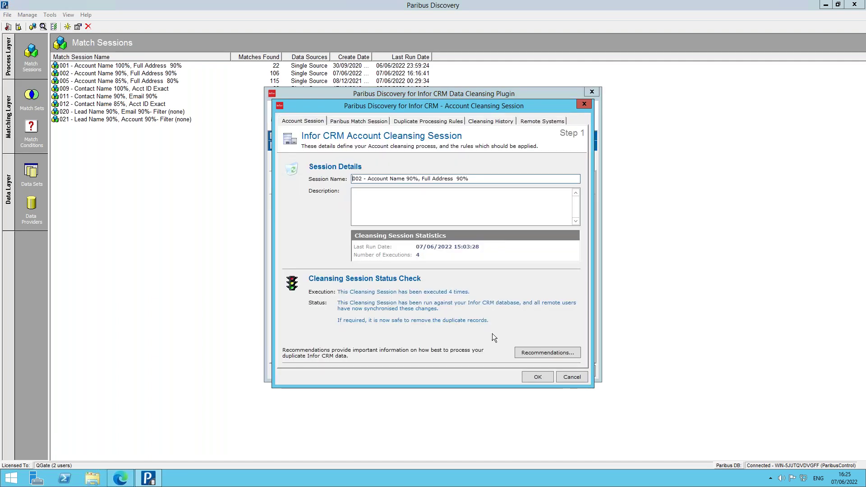
{"action": "left_click", "coordinate": [352, 120]}
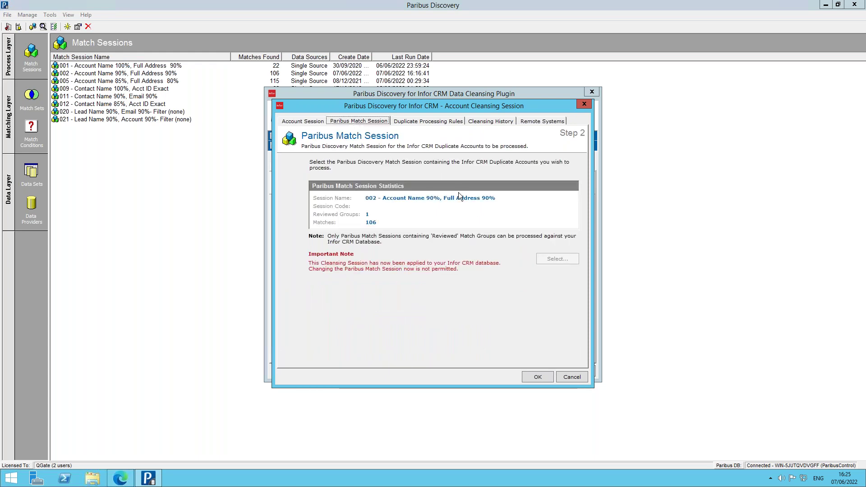
Try the Remove Duplicate Account Records rule, and restore Keep Duplicate Account Records with Hide Duplicate Accounts and Create Account Associations enabled
{"action": "left_click", "coordinate": [414, 122]}
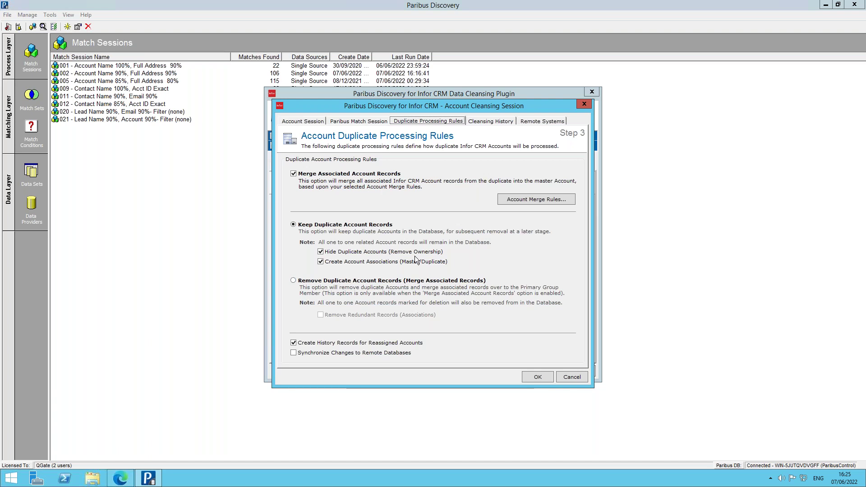
{"action": "left_click", "coordinate": [320, 283]}
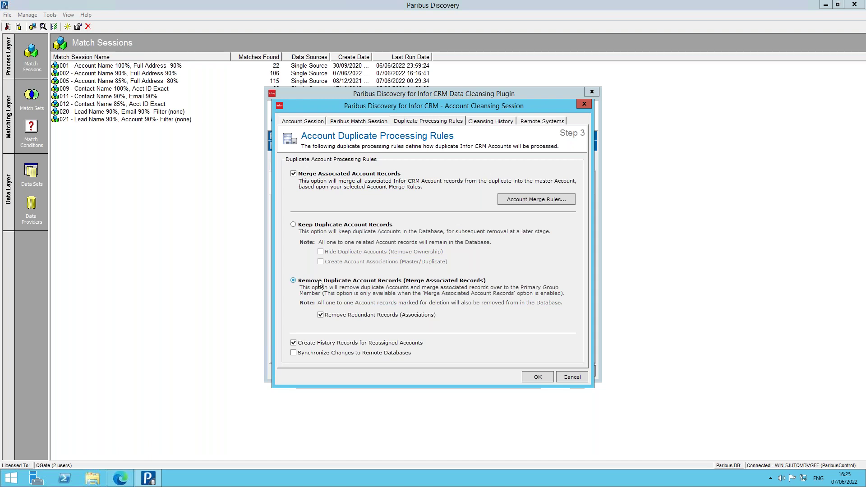
{"action": "left_click", "coordinate": [294, 225]}
{"action": "left_click", "coordinate": [320, 251]}
{"action": "left_click", "coordinate": [320, 263]}
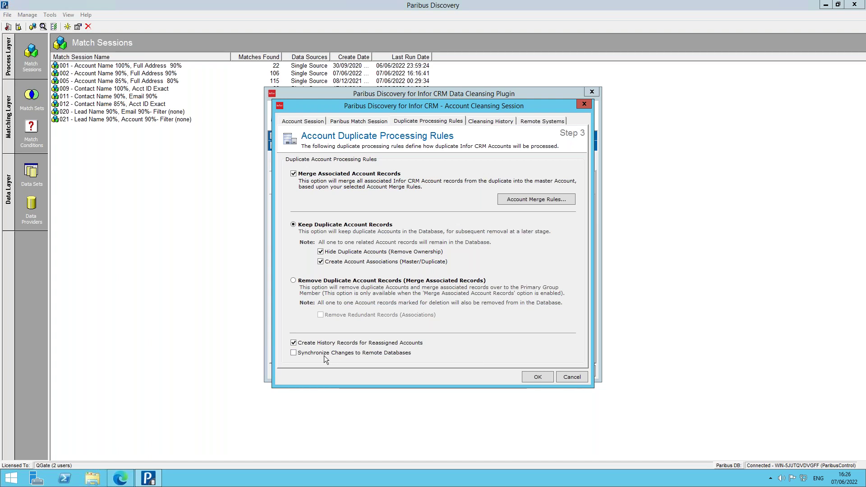
Examine the remote synchronisation status and the Account Merge Rules, including contact reassignment and associated records, and close the cleansing session with OK
{"action": "left_click", "coordinate": [545, 120]}
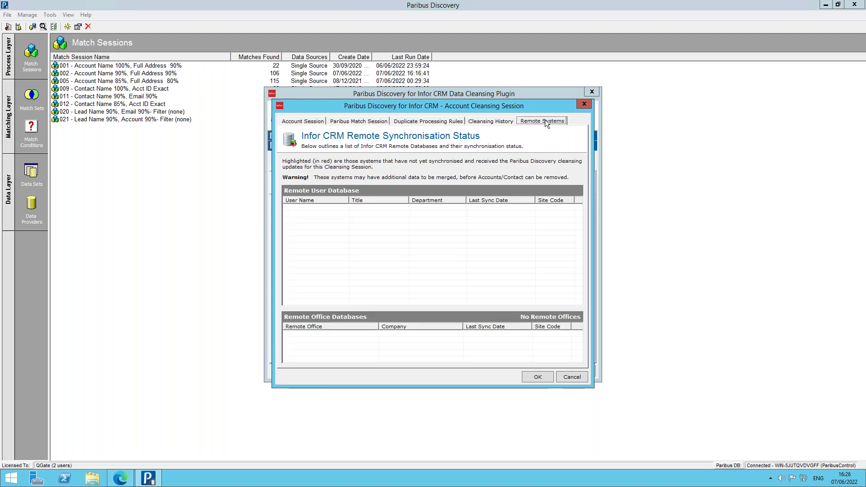
{"action": "left_click", "coordinate": [445, 122]}
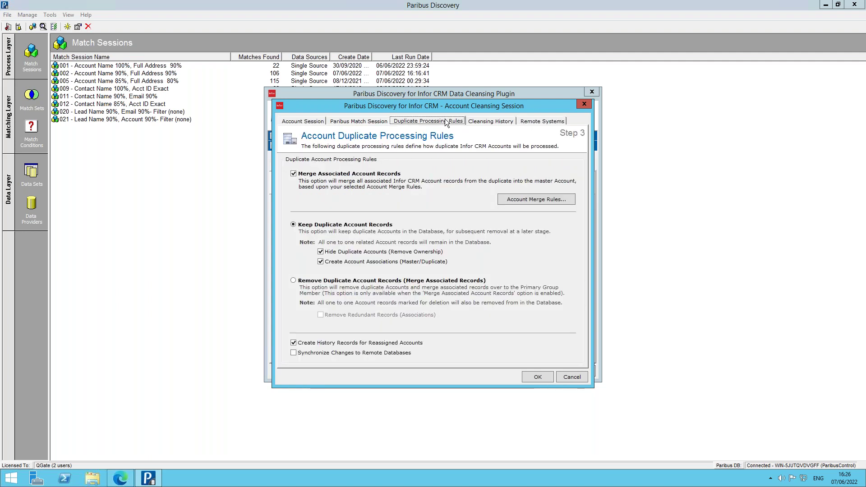
{"action": "left_click", "coordinate": [529, 199]}
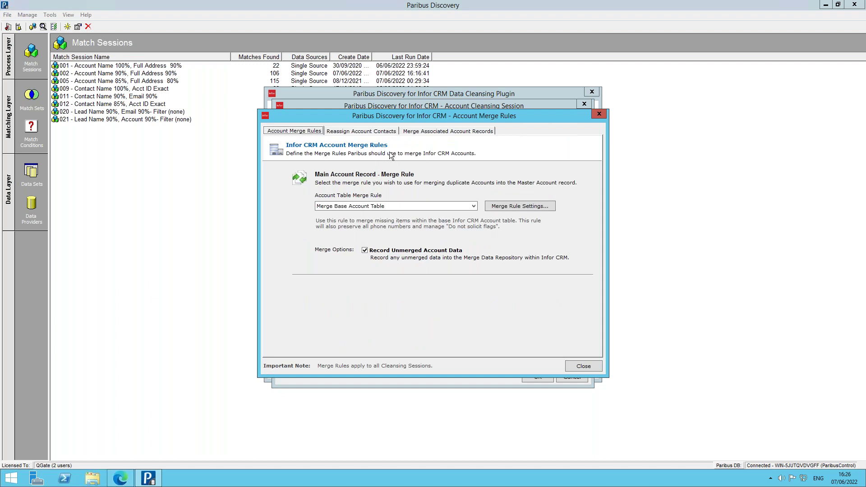
{"action": "left_click", "coordinate": [350, 132]}
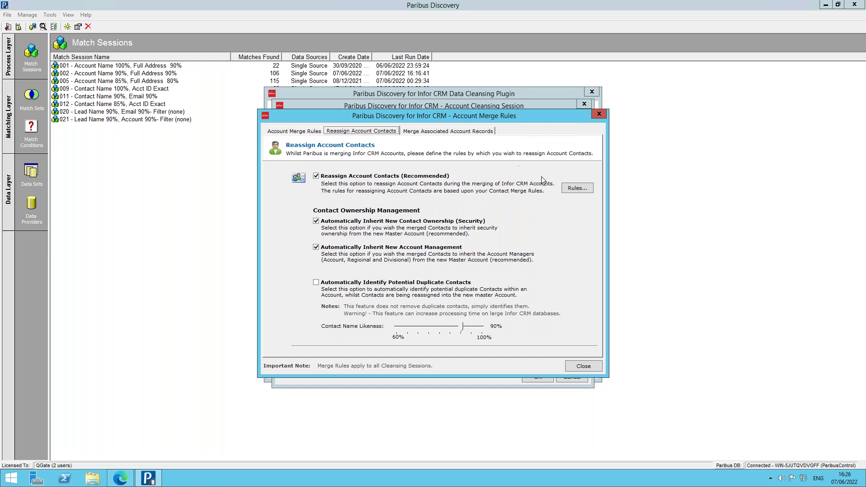
{"action": "left_click", "coordinate": [571, 188]}
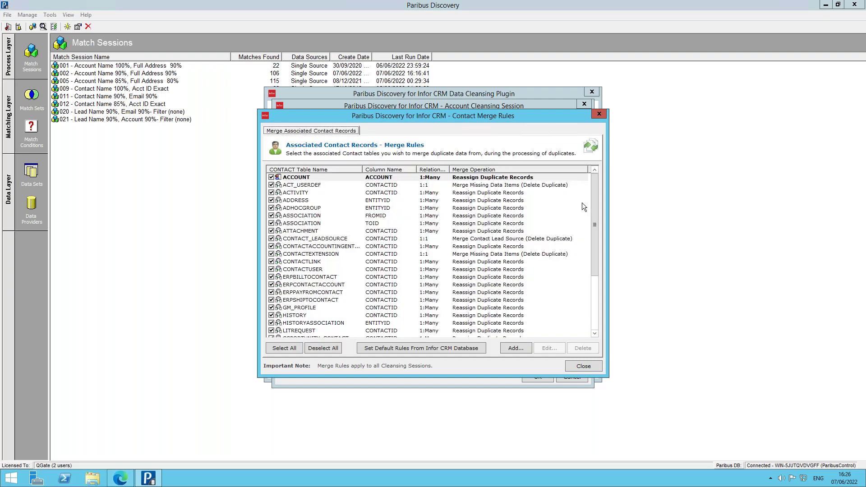
{"action": "left_click_drag", "start_coordinate": [596, 200], "coordinate": [595, 286]}
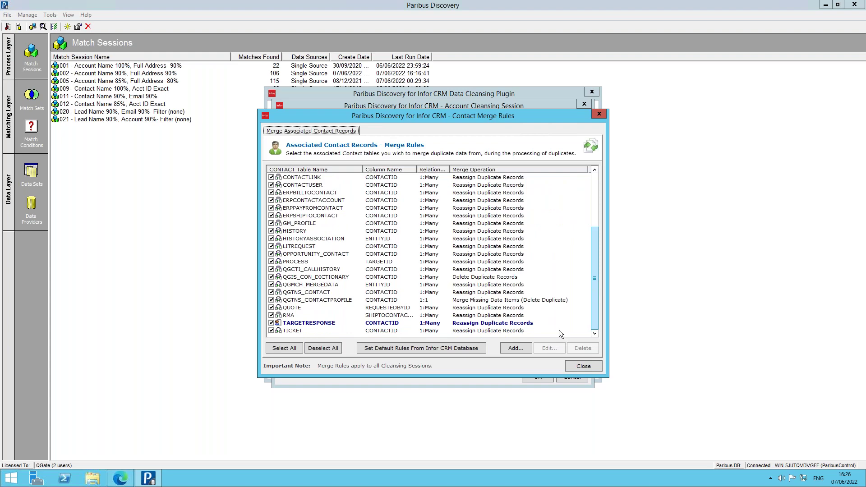
{"action": "left_click", "coordinate": [583, 365]}
{"action": "left_click", "coordinate": [451, 131]}
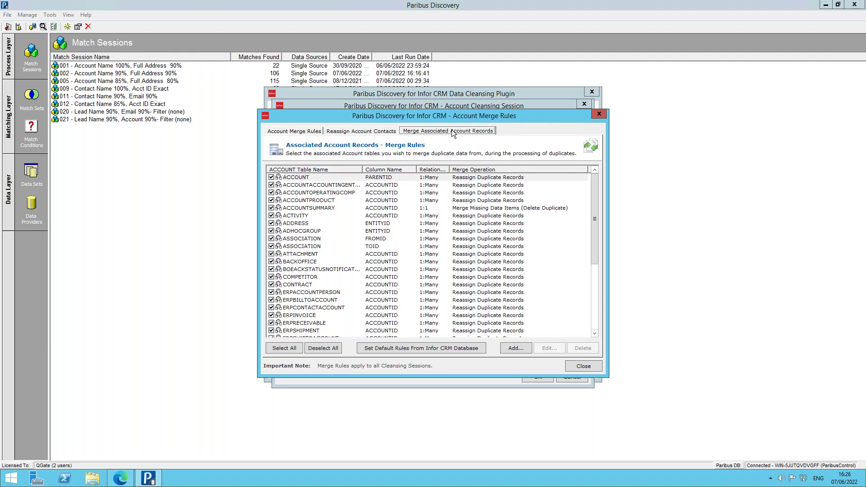
{"action": "left_click_drag", "start_coordinate": [598, 215], "coordinate": [598, 182]}
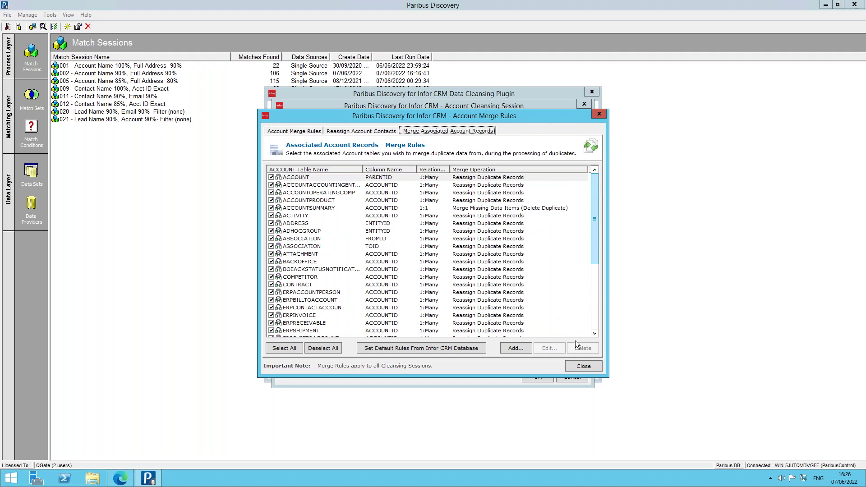
{"action": "left_click", "coordinate": [584, 367]}
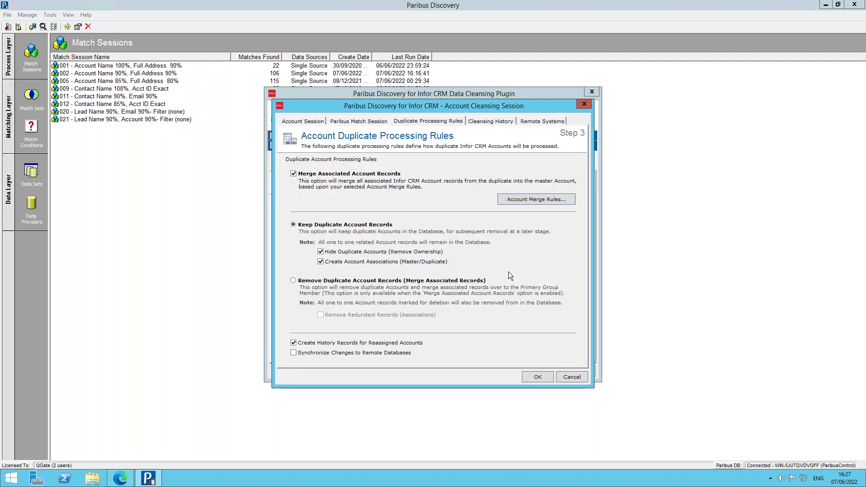
{"action": "left_click", "coordinate": [540, 377]}
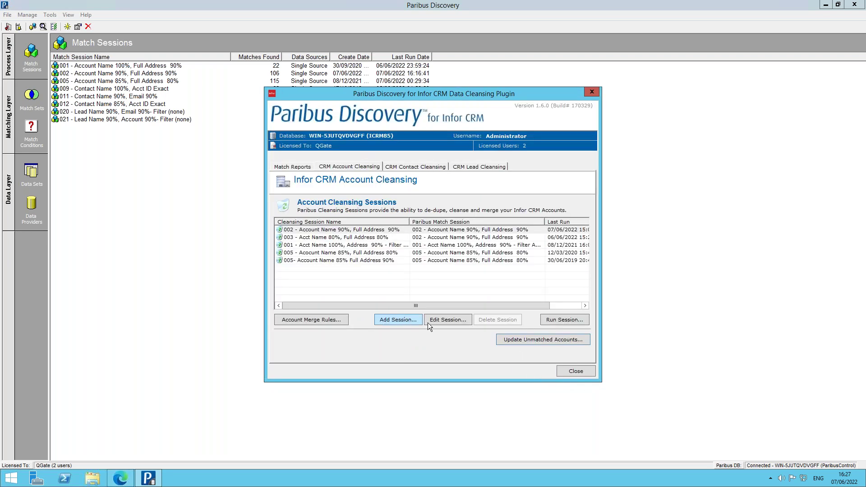
Run cleansing session "002 - Account Name 90%, Full Address 90%", accept the database update disclaimer, and process the duplicates with auditing and previously processed items enabled
{"action": "left_click", "coordinate": [564, 320]}
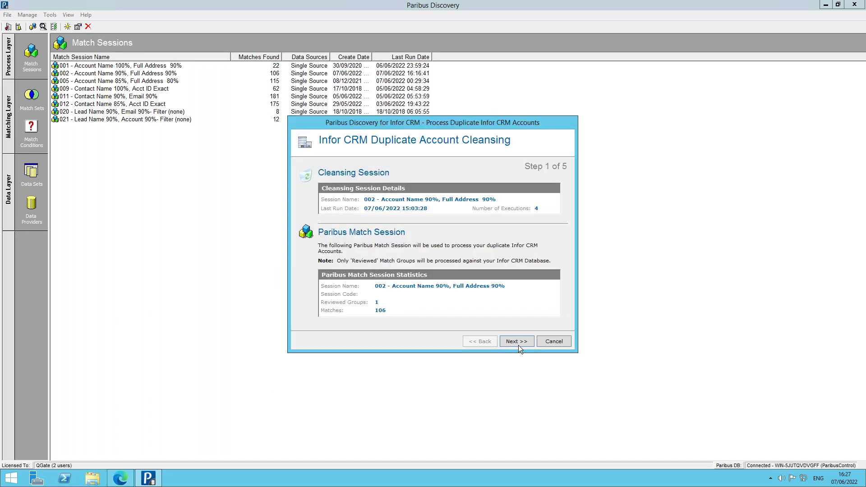
{"action": "left_click", "coordinate": [516, 341]}
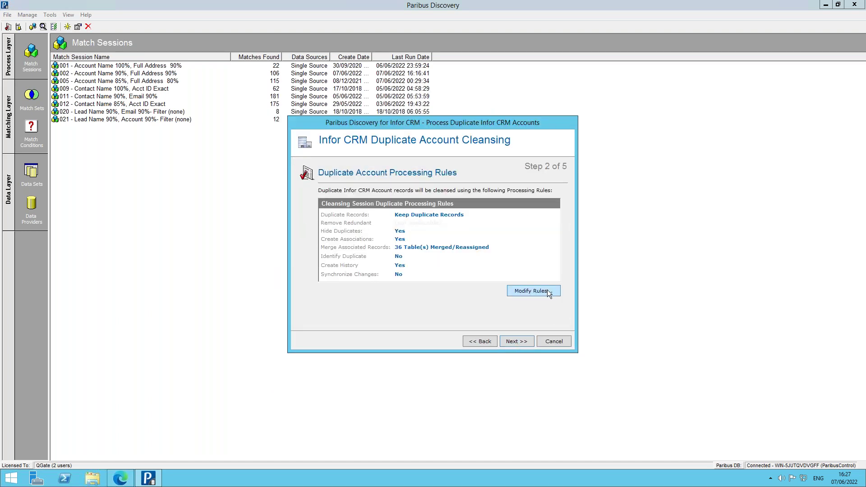
{"action": "left_click", "coordinate": [519, 341]}
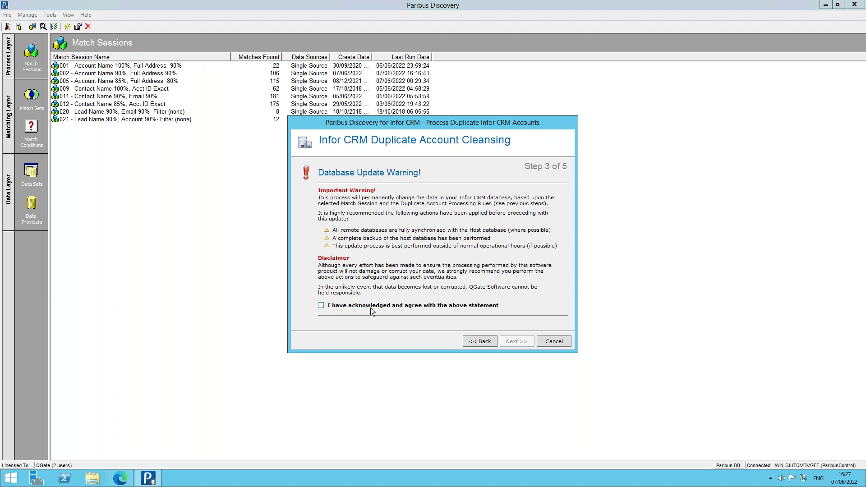
{"action": "left_click", "coordinate": [324, 307]}
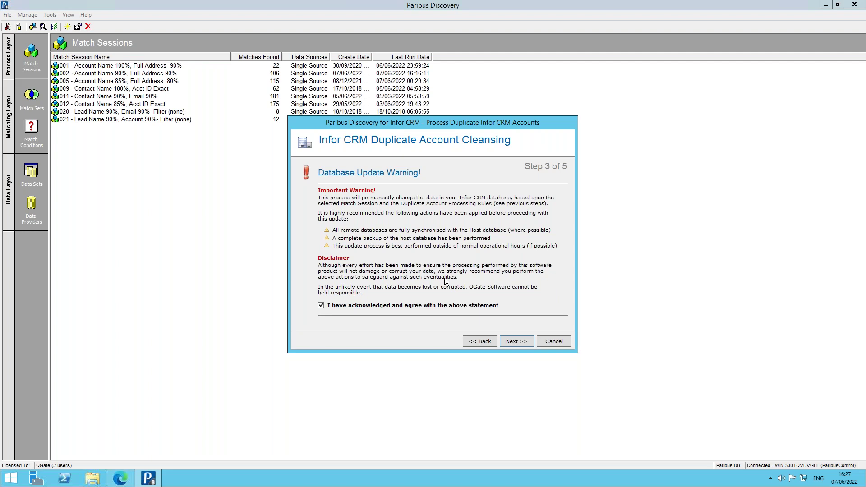
{"action": "left_click", "coordinate": [517, 343]}
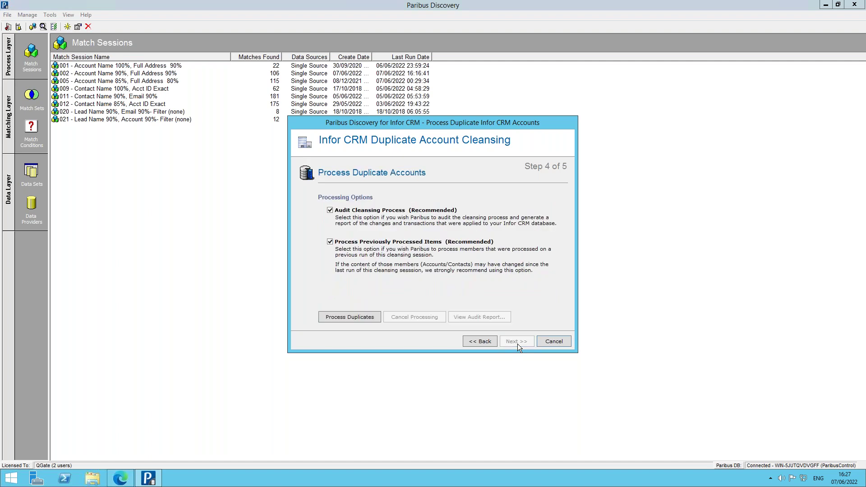
{"action": "left_click", "coordinate": [355, 317]}
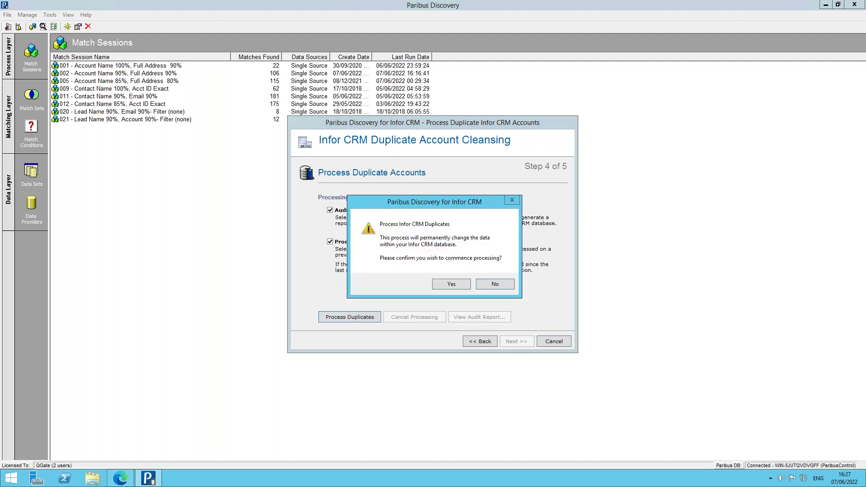
{"action": "left_click", "coordinate": [451, 284]}
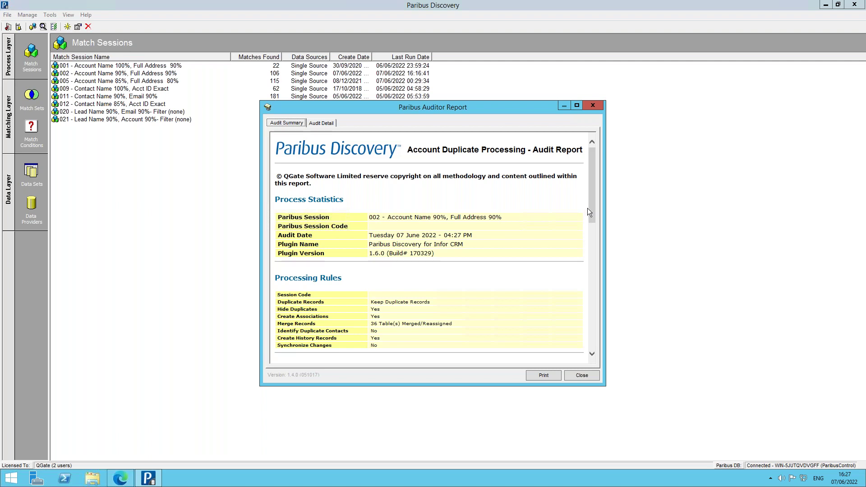
Examine the audit report's summary and the transactions for 1st National Bank's master and duplicate members, and close the report and cleansing wizard
{"action": "left_click_drag", "start_coordinate": [593, 207], "coordinate": [609, 351]}
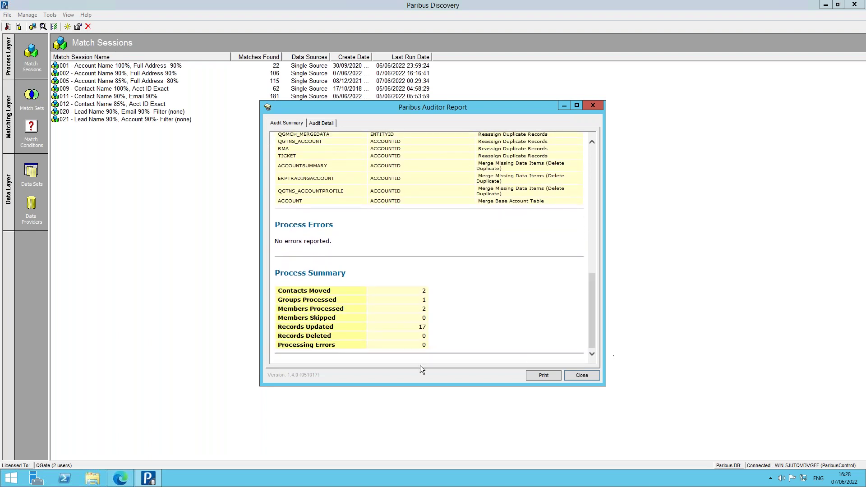
{"action": "left_click_drag", "start_coordinate": [593, 315], "coordinate": [597, 144]}
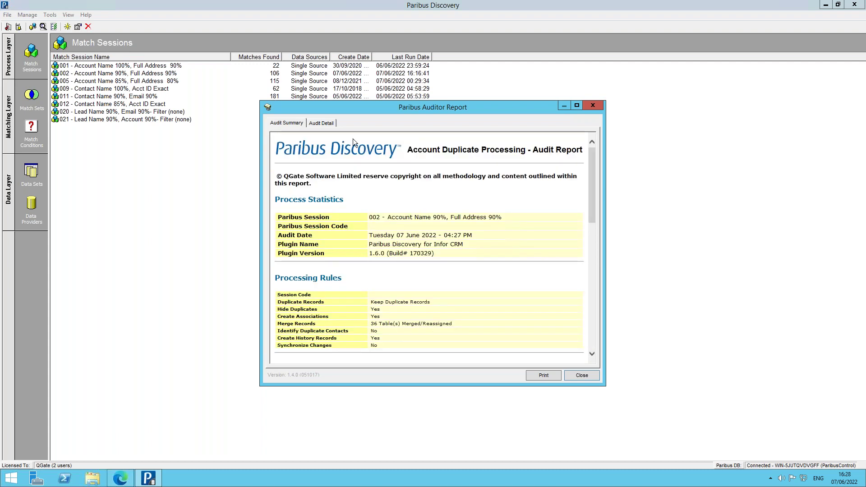
{"action": "left_click", "coordinate": [320, 124]}
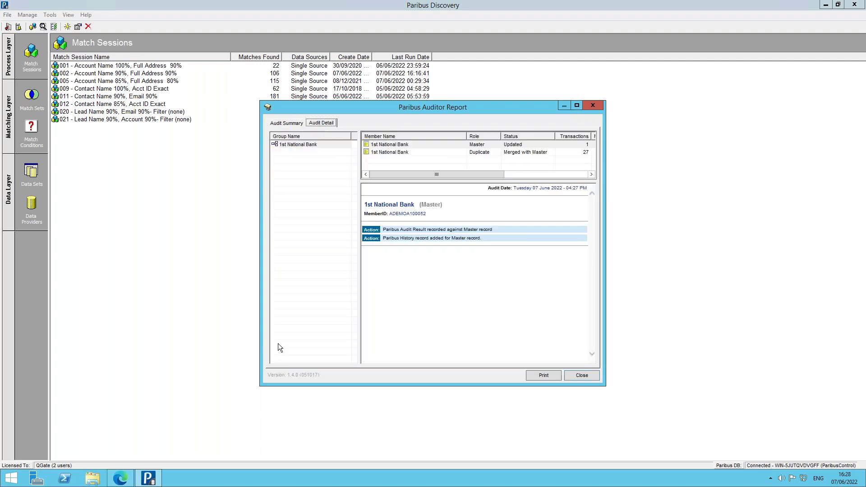
{"action": "left_click", "coordinate": [288, 145]}
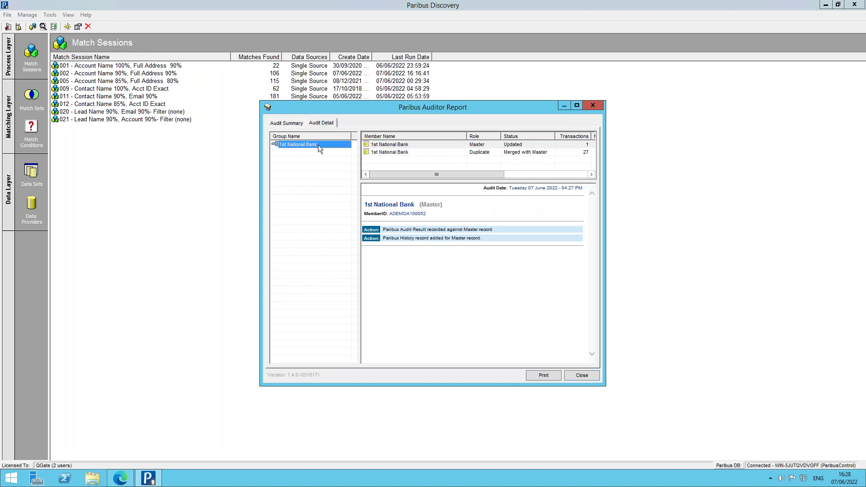
{"action": "left_click", "coordinate": [415, 152]}
{"action": "left_click", "coordinate": [439, 145]}
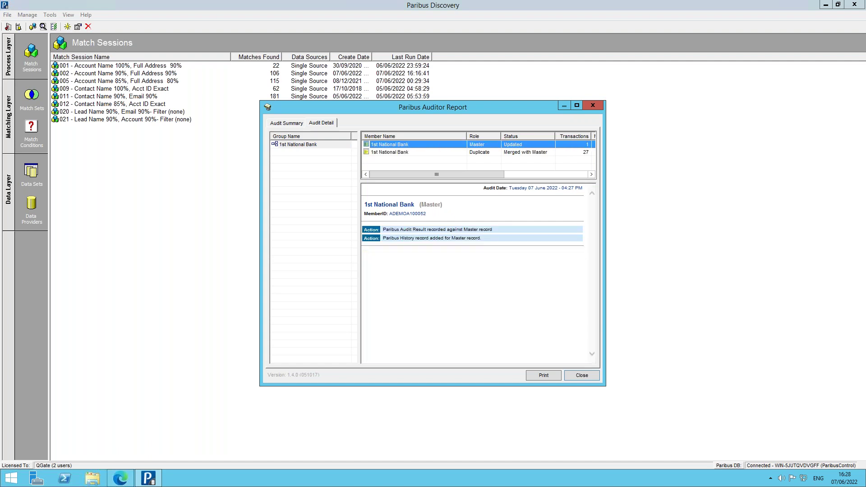
{"action": "left_click", "coordinate": [432, 152]}
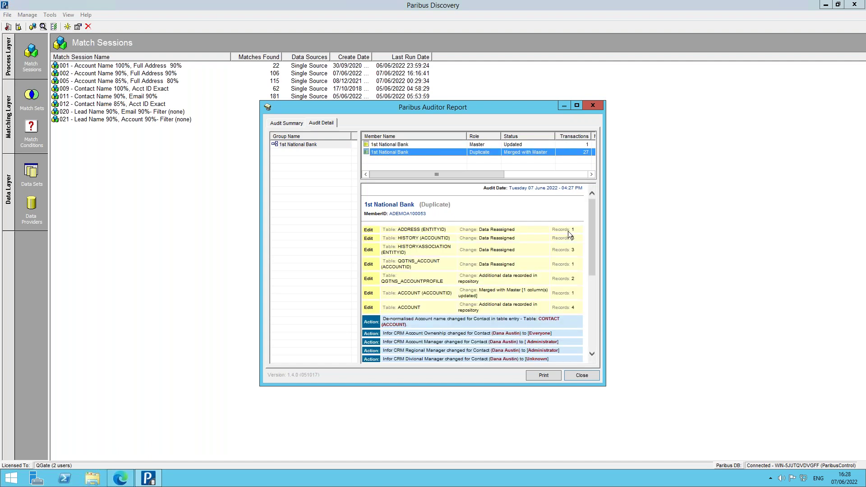
{"action": "left_click_drag", "start_coordinate": [592, 223], "coordinate": [586, 191]}
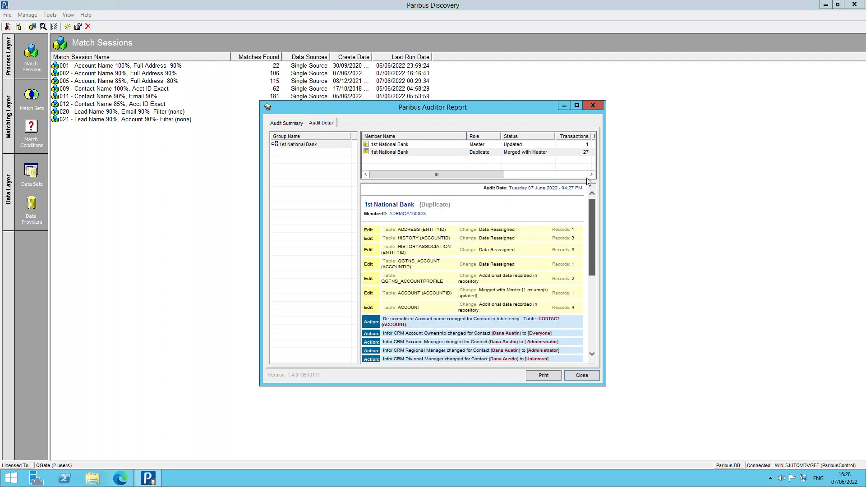
{"action": "left_click", "coordinate": [580, 378]}
{"action": "left_click", "coordinate": [555, 341]}
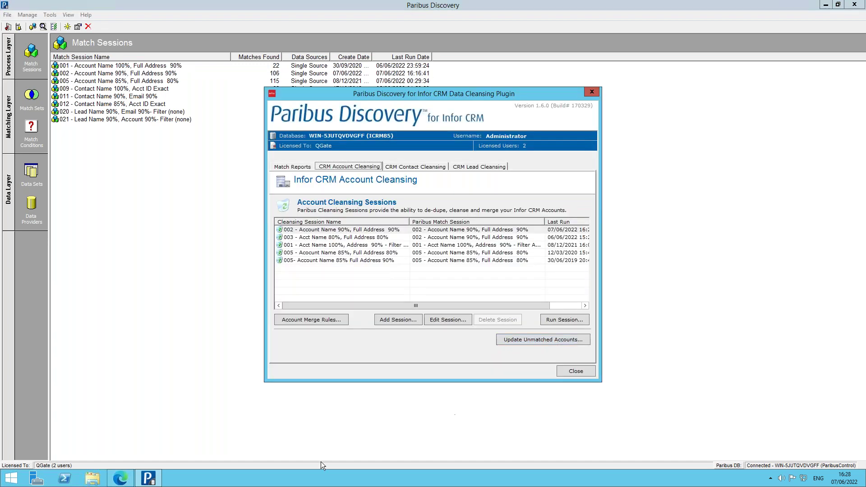
Switch to Infor CRM in the browser, refresh the account list, and open the master 1st National Bank account to check its web URL
{"action": "left_click", "coordinate": [120, 480]}
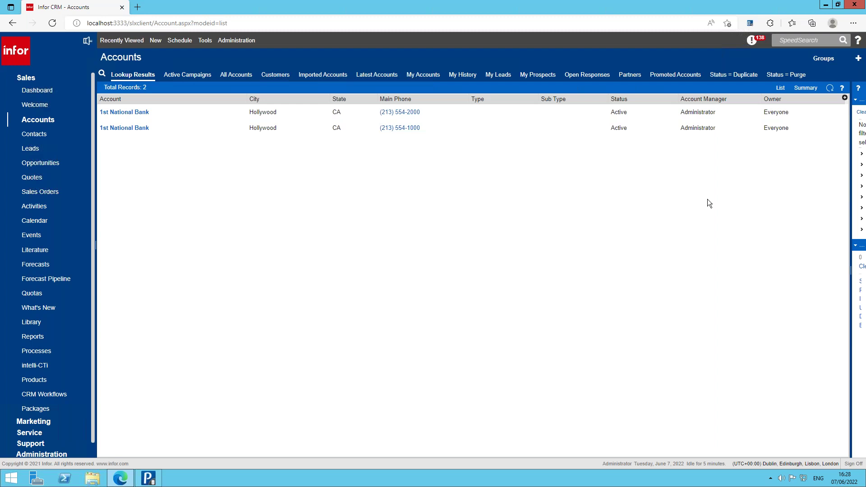
{"action": "left_click", "coordinate": [830, 90]}
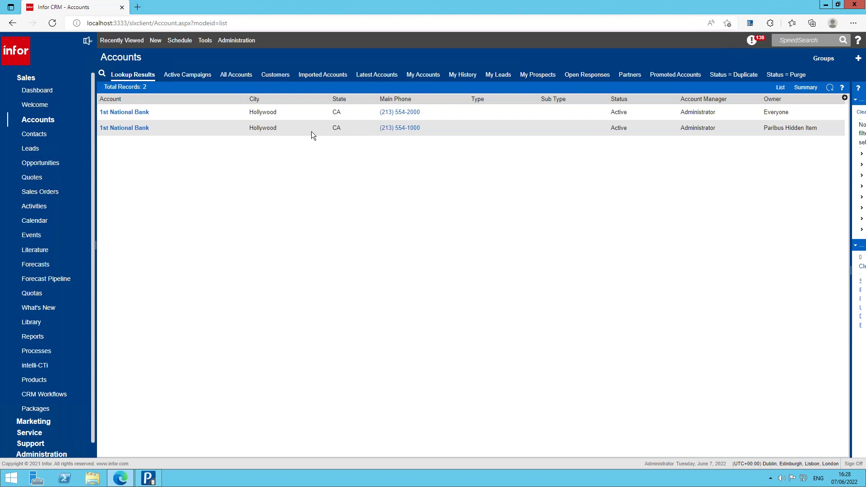
{"action": "double_click", "coordinate": [228, 116]}
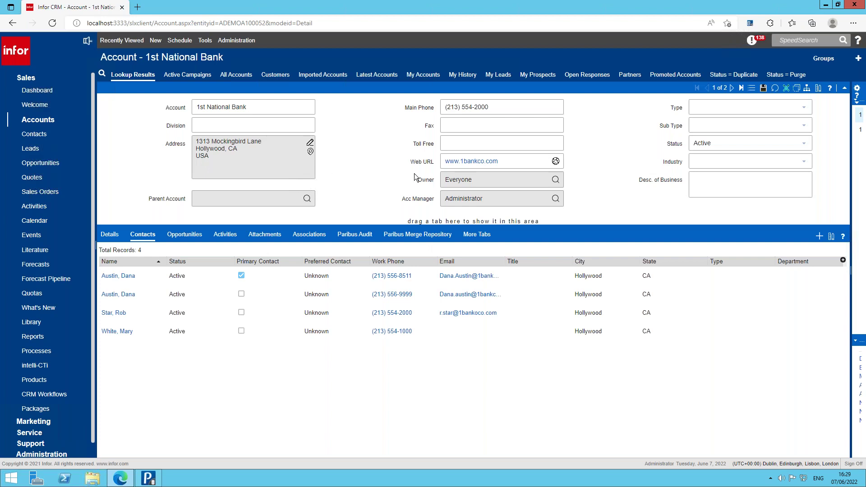
{"action": "left_click_drag", "start_coordinate": [522, 164], "coordinate": [443, 165]}
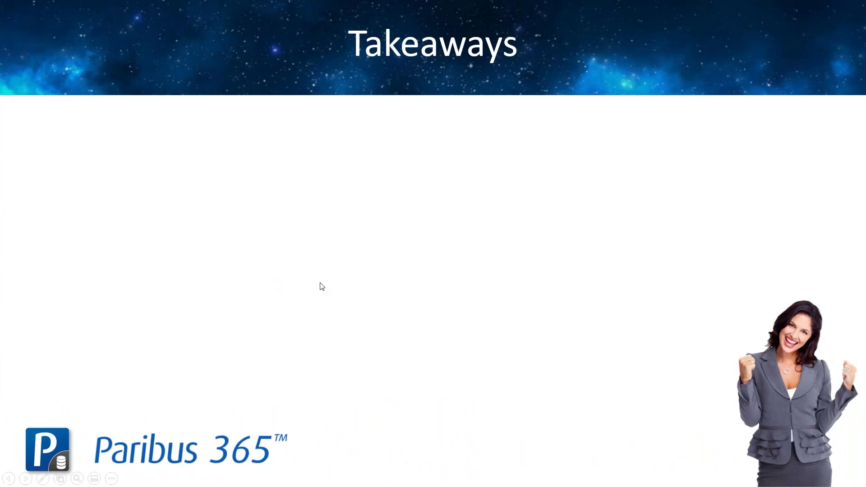
{"action": "left_click", "coordinate": [322, 287]}
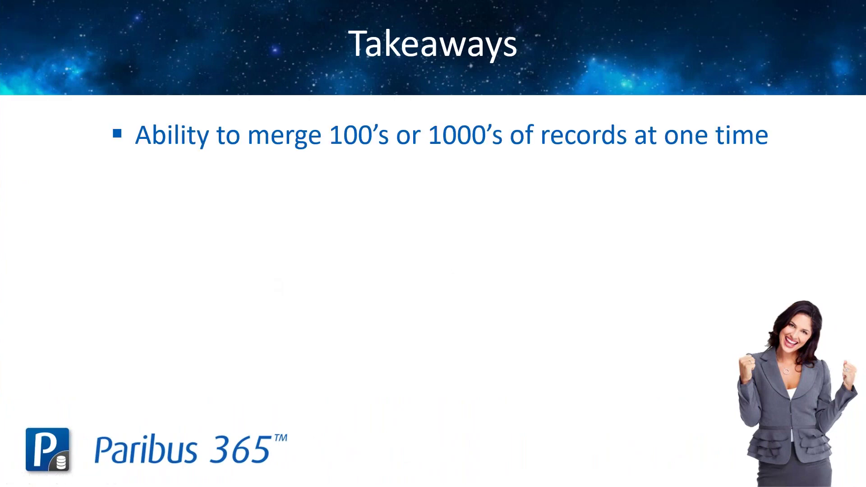
{"action": "key", "text": "Right"}
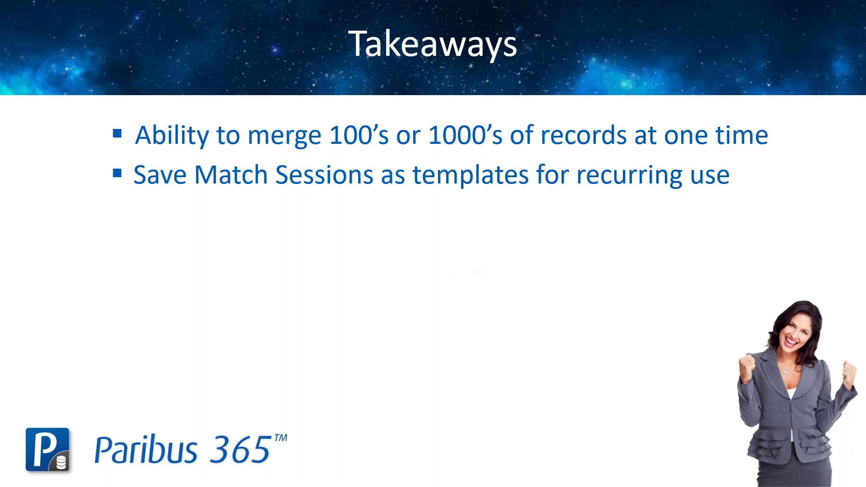
{"action": "key", "text": "Right"}
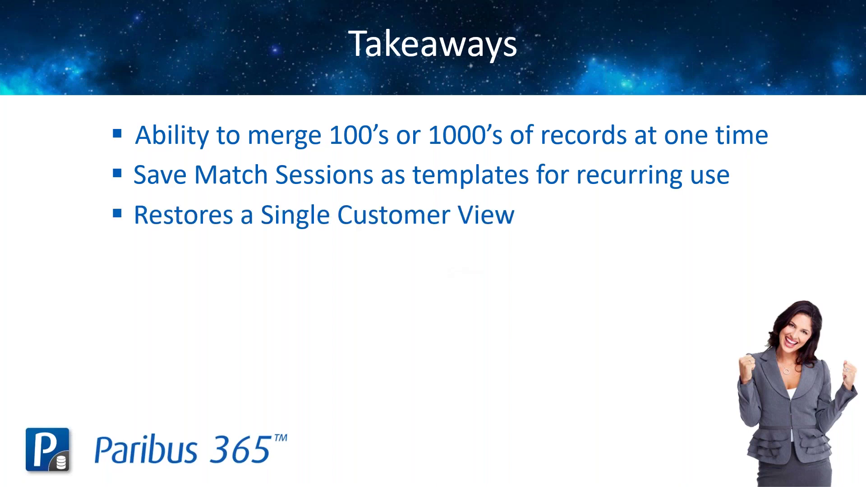
{"action": "key", "text": "Right"}
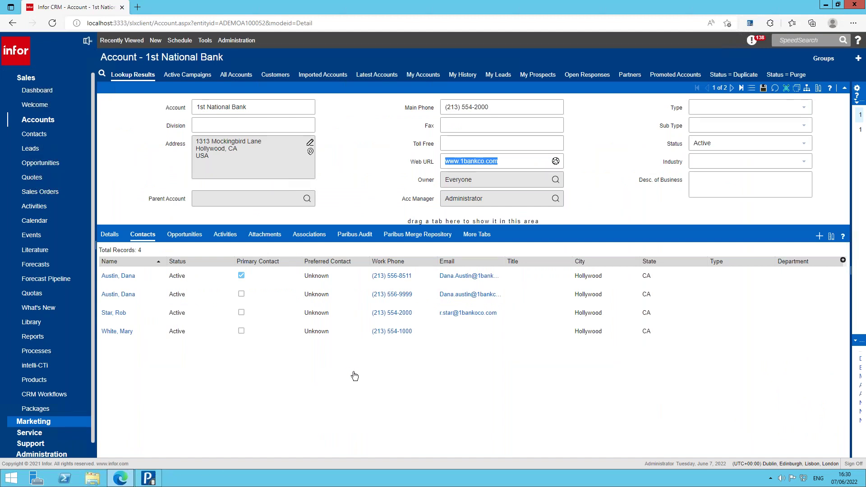
Examine the account's Paribus Audit merge history and its current main phone number
{"action": "left_click", "coordinate": [360, 237]}
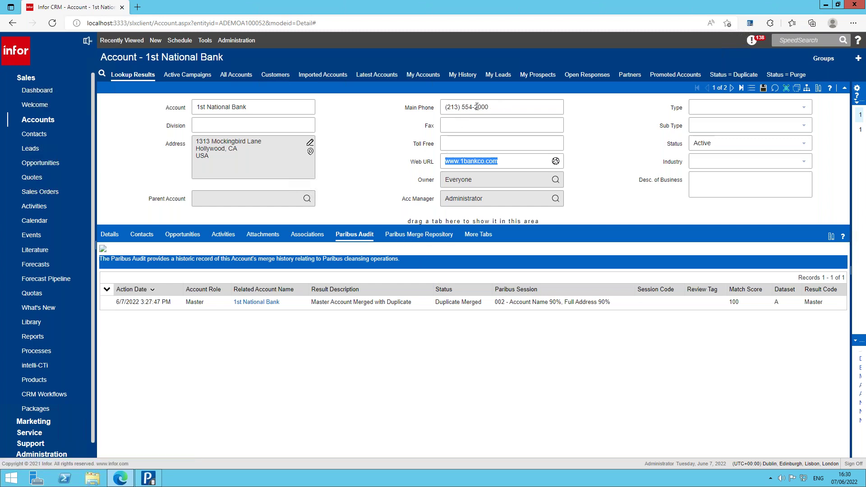
{"action": "left_click_drag", "start_coordinate": [502, 107], "coordinate": [437, 107]}
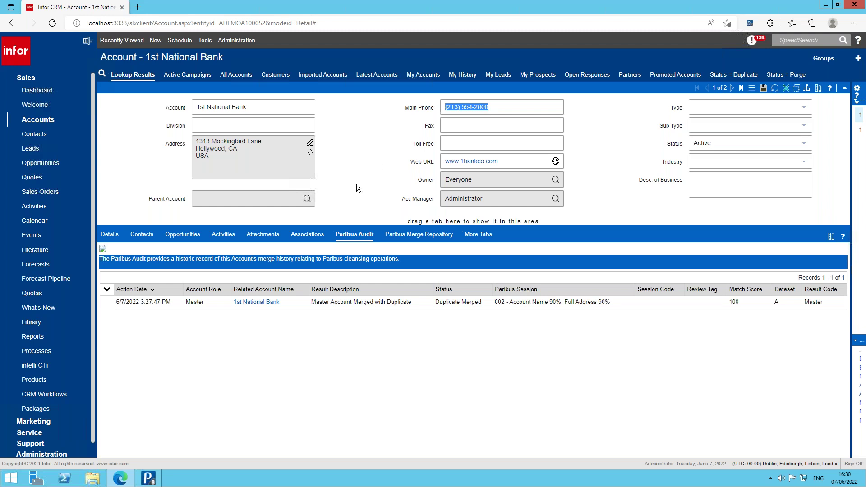
Swap the account's main phone with the MAINPHONE value stored in the Paribus Merge Repository, and open the account's associations
{"action": "left_click", "coordinate": [409, 235]}
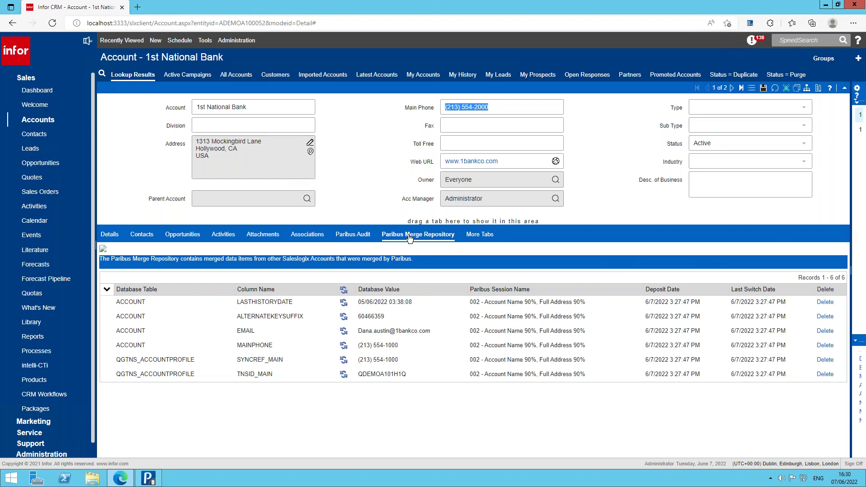
{"action": "left_click", "coordinate": [301, 347]}
{"action": "triple_click", "coordinate": [377, 345]}
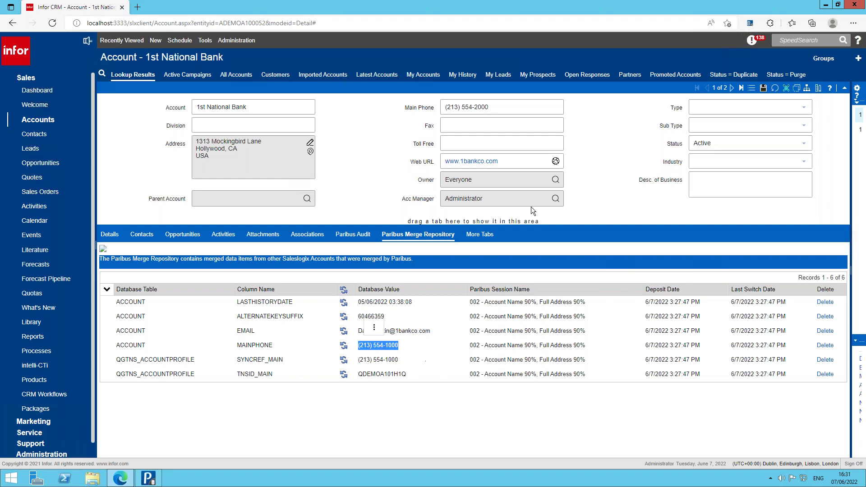
{"action": "left_click", "coordinate": [343, 347]}
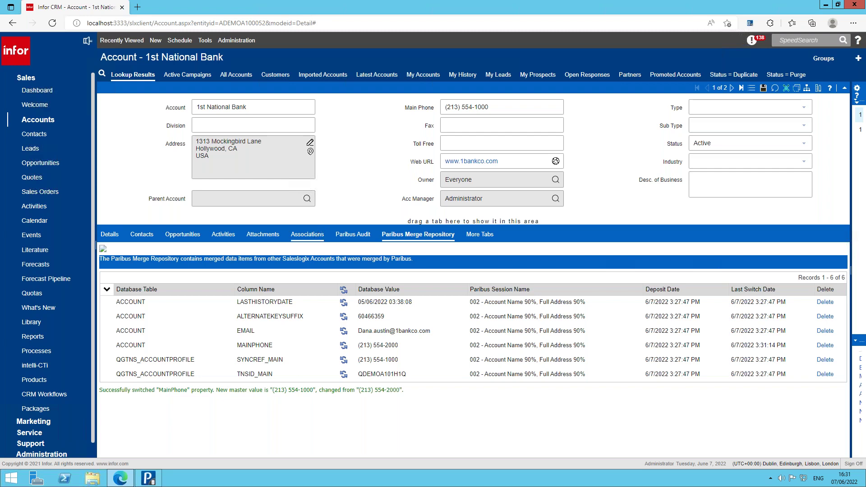
{"action": "left_click", "coordinate": [308, 234]}
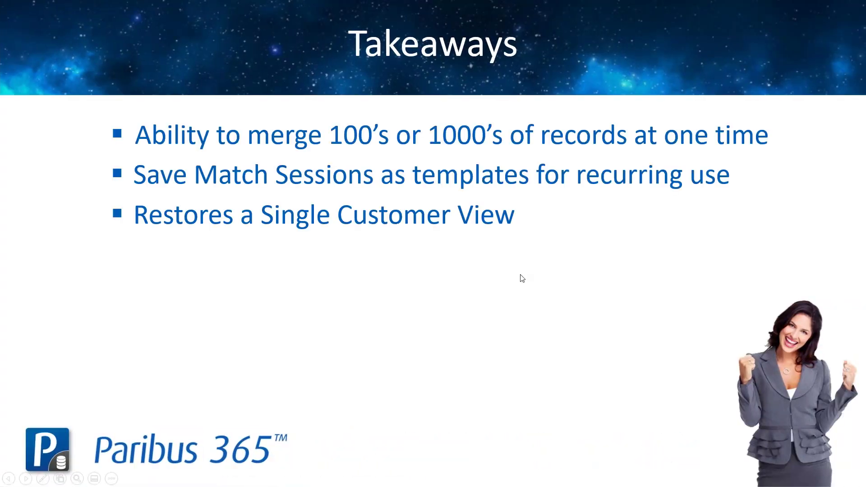
{"action": "left_click", "coordinate": [523, 279]}
{"action": "left_click", "coordinate": [523, 278]}
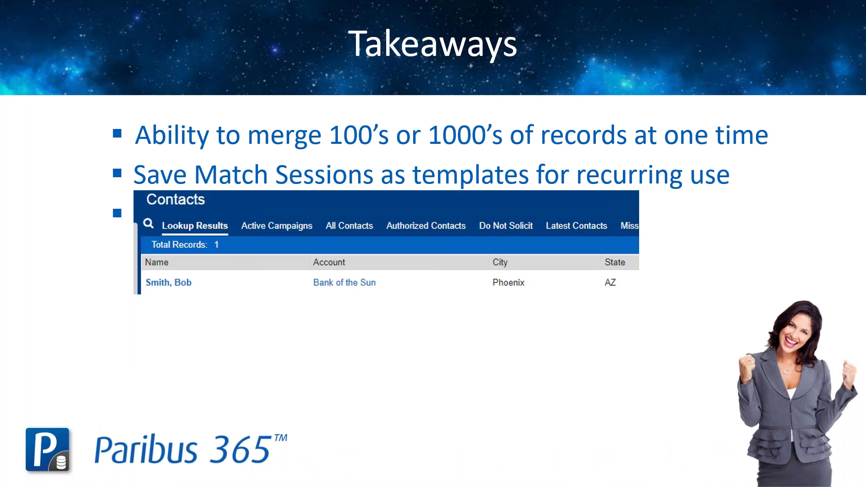
{"action": "key", "text": "Right"}
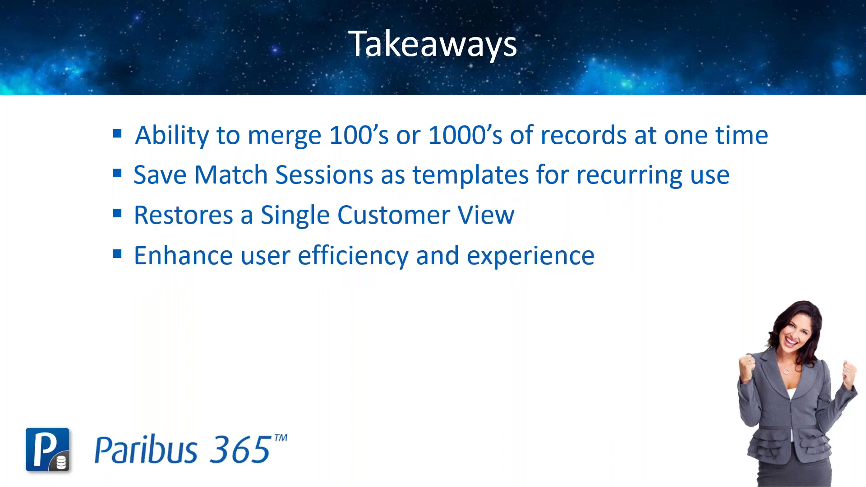